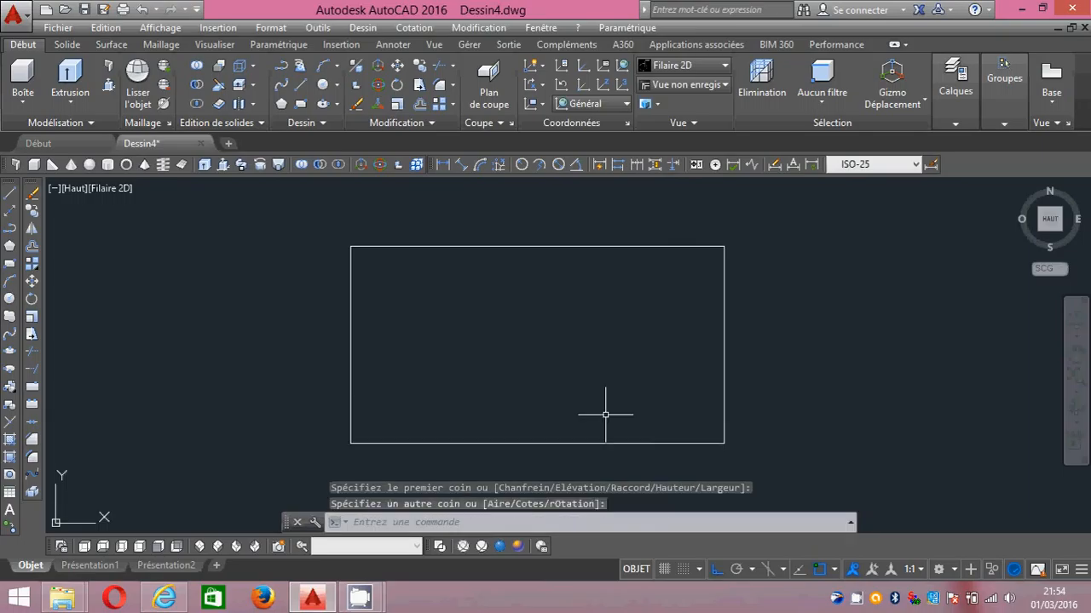
# - Draw a slightly inset rectangle inside the large one and a smaller rectangle crossing both lower edges for the door opening
pyautogui.press('Return')
pyautogui.click(369, 266)
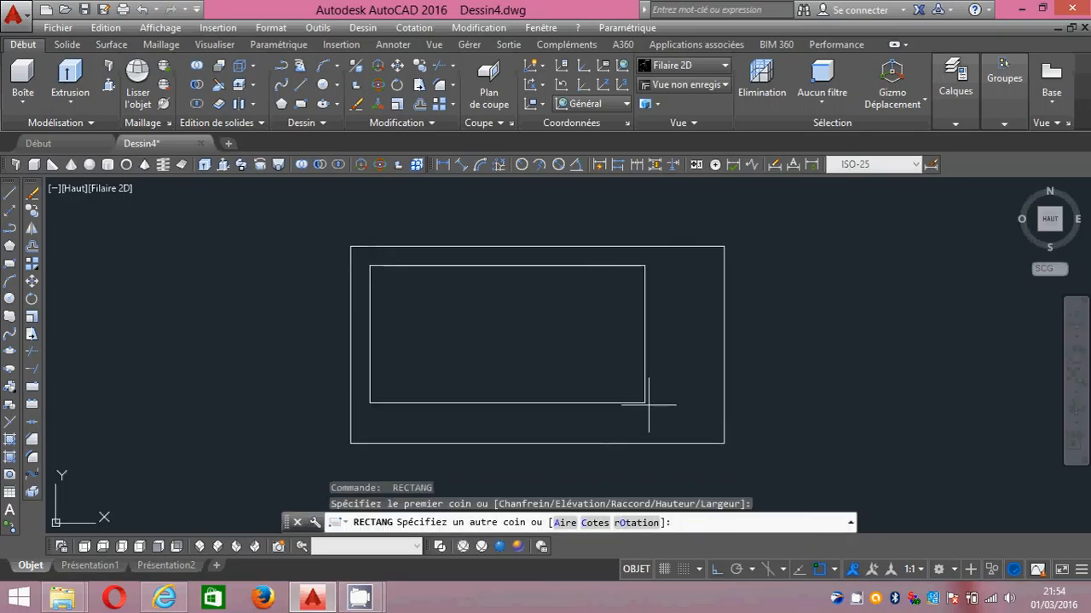
pyautogui.click(699, 421)
pyautogui.press('Return')
pyautogui.click(578, 394)
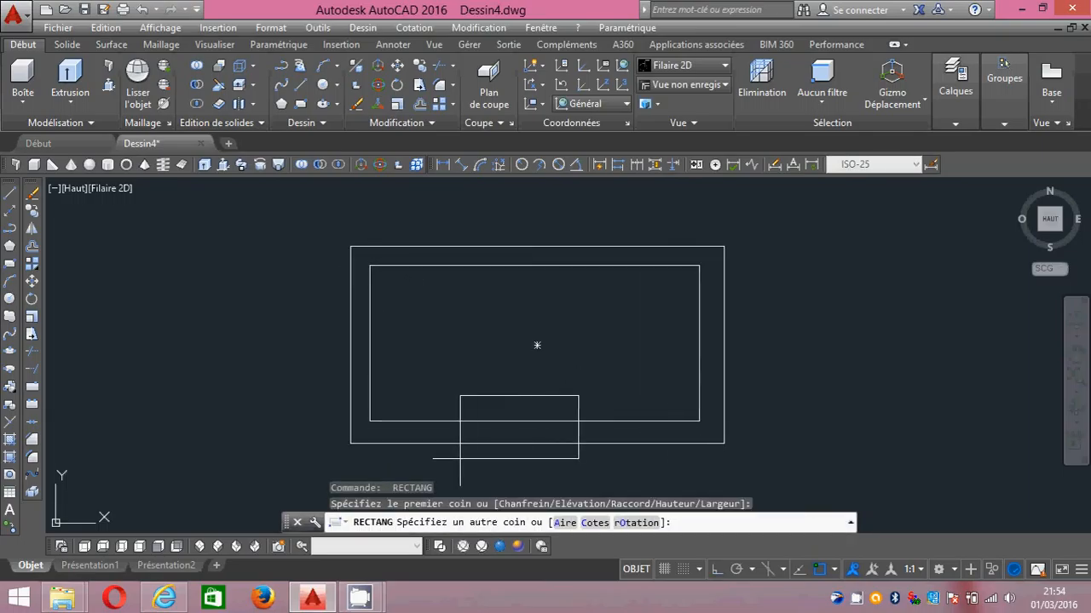
pyautogui.click(450, 464)
# - Trim away the wall lines inside the door opening and the remains of the small rectangle, leaving one closed wall outline
pyautogui.press('Return')
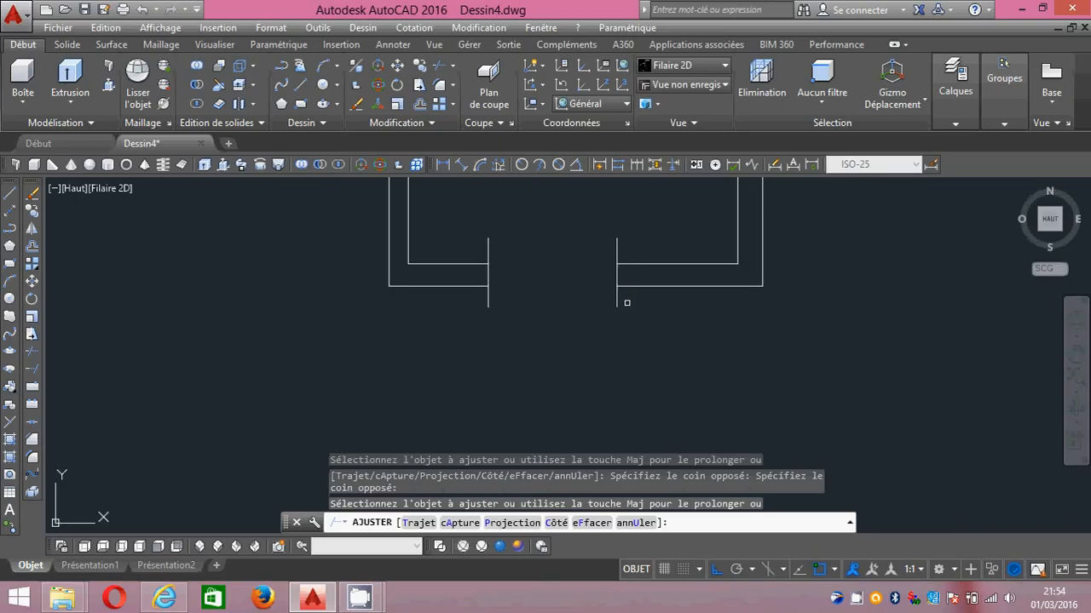
pyautogui.click(630, 302)
pyautogui.click(414, 302)
pyautogui.click(613, 237)
pyautogui.press('Escape')
pyautogui.scroll(-4, 469, 243)
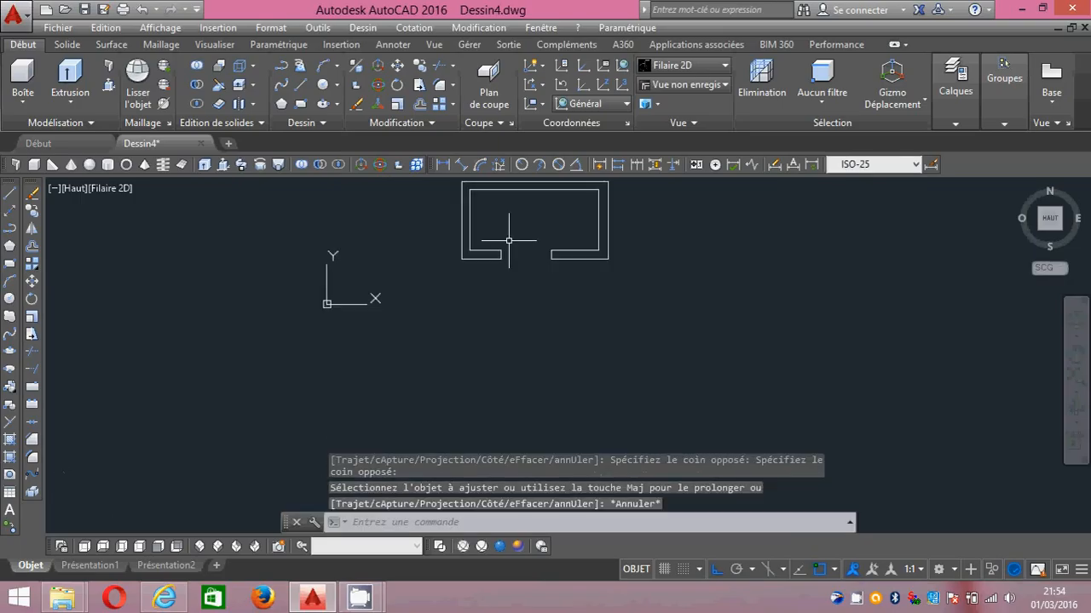
pyautogui.moveTo(504, 253); pyautogui.dragTo(484, 304, button='middle')
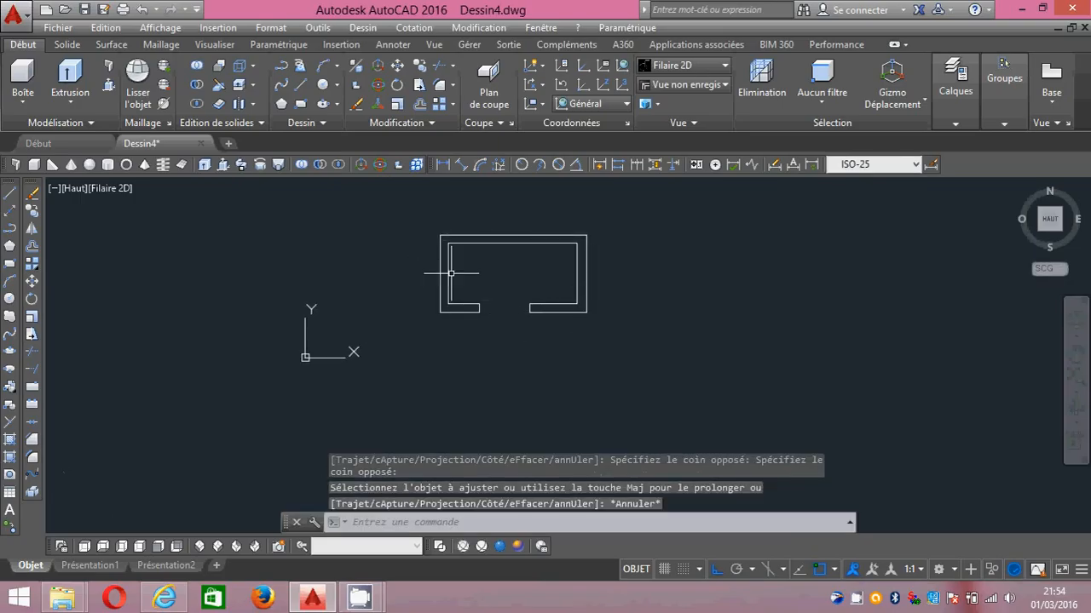
# - Show the wall outline in the southwest isometric view with the Conceptual visual style
pyautogui.click(201, 547)
pyautogui.scroll(-5, 443, 400)
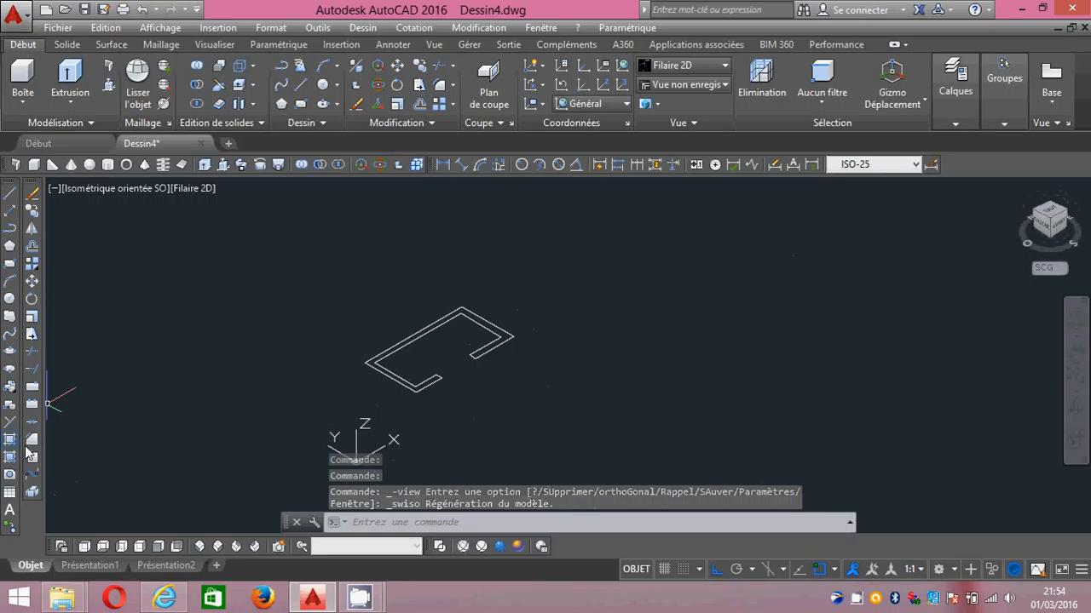
pyautogui.click(518, 547)
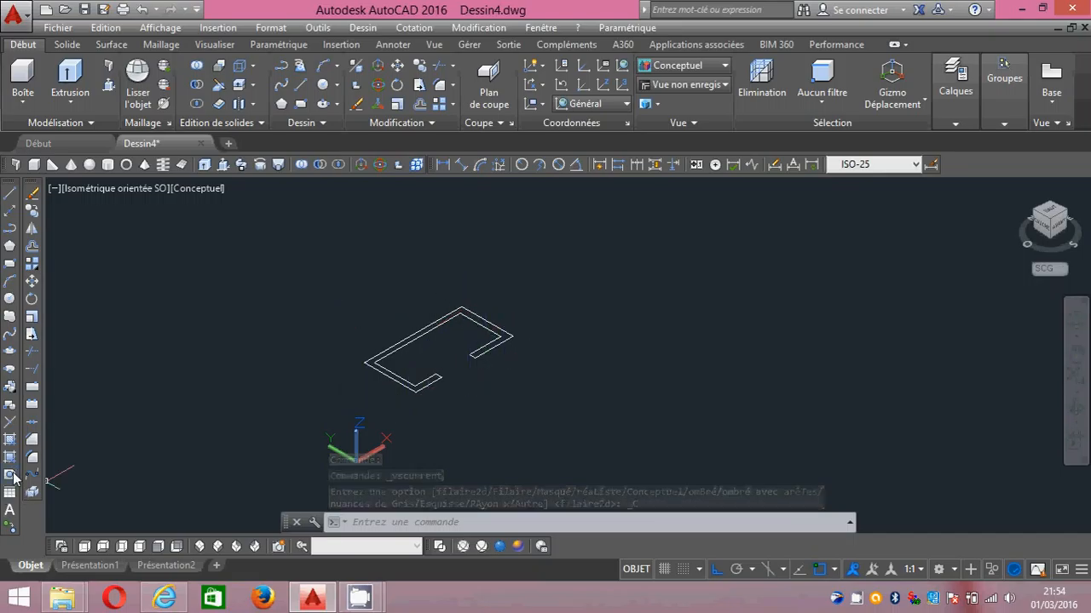
# - Convert the whole closed wall outline into a region
pyautogui.click(33, 486)
pyautogui.click(554, 275)
pyautogui.click(329, 406)
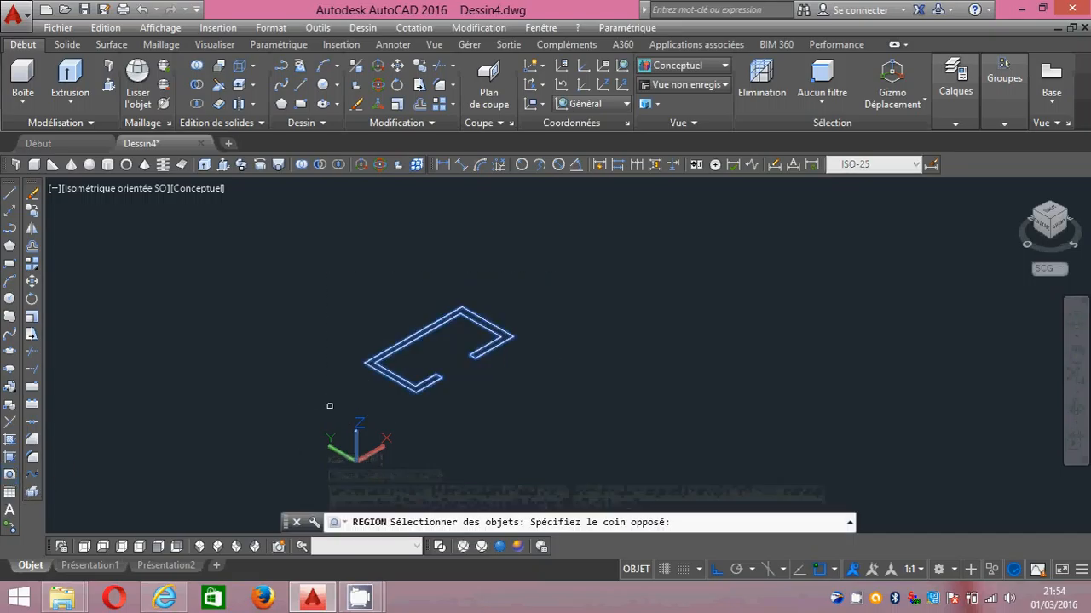
pyautogui.press('Return')
pyautogui.scroll(2, 473, 322)
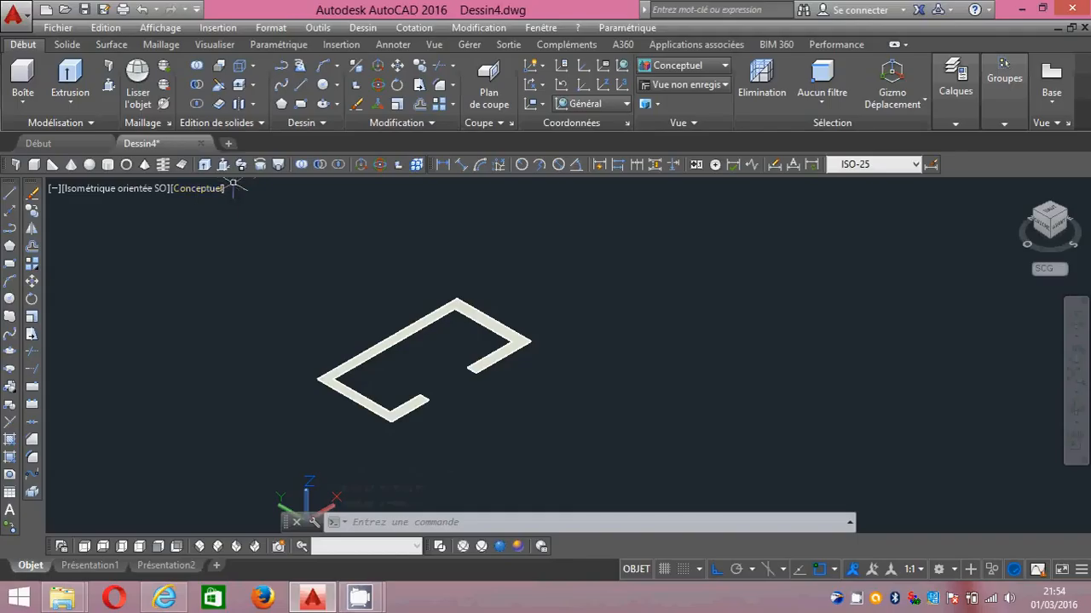
# - Extrude the wall region upward to a height of about 1521
pyautogui.write('ES')
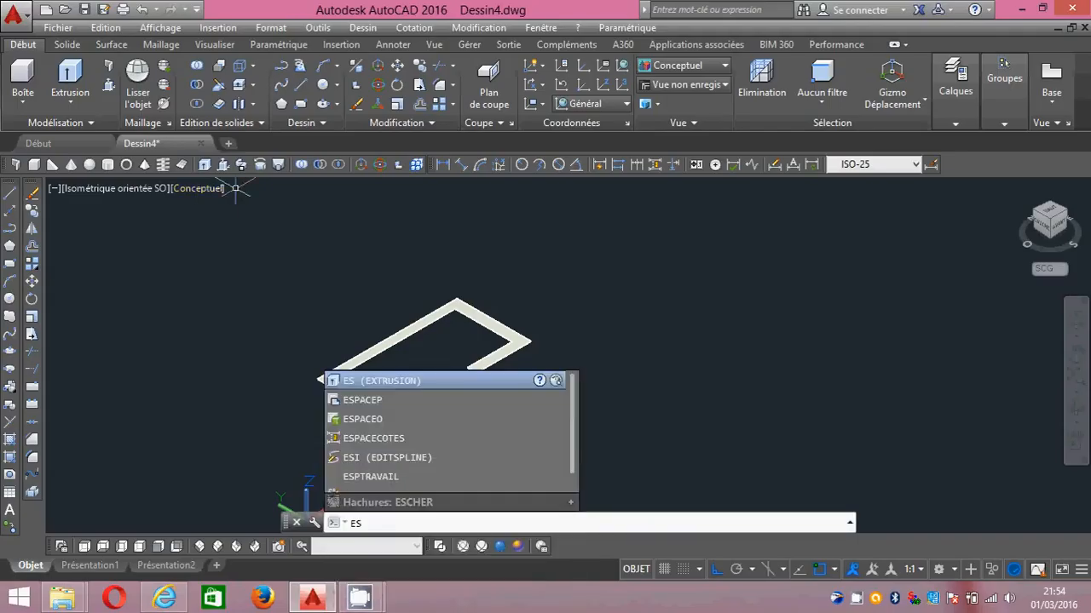
pyautogui.press('Return')
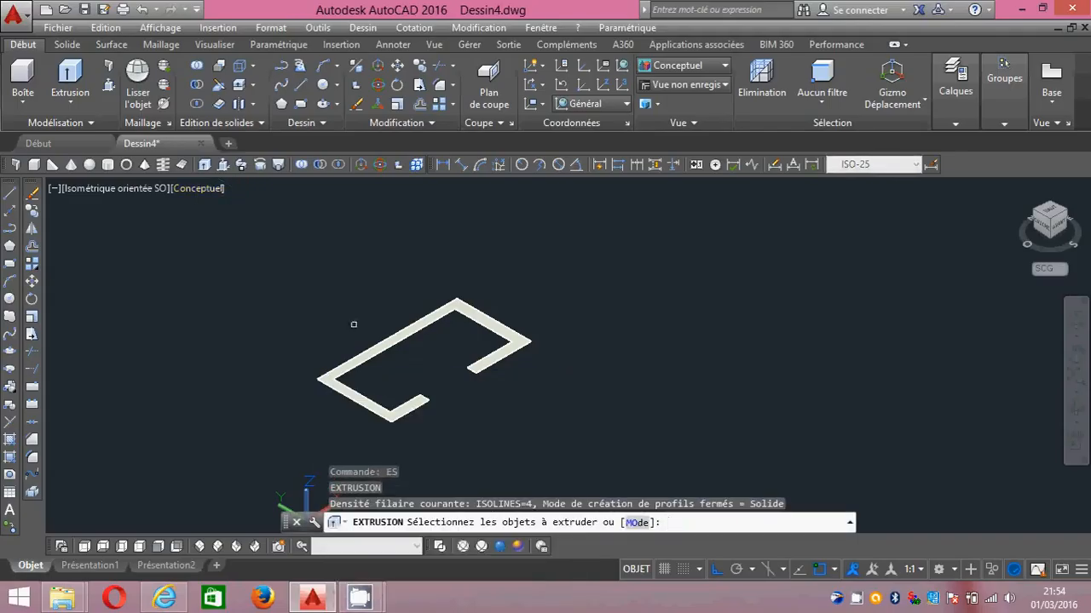
pyautogui.click(359, 351)
pyautogui.press('Return')
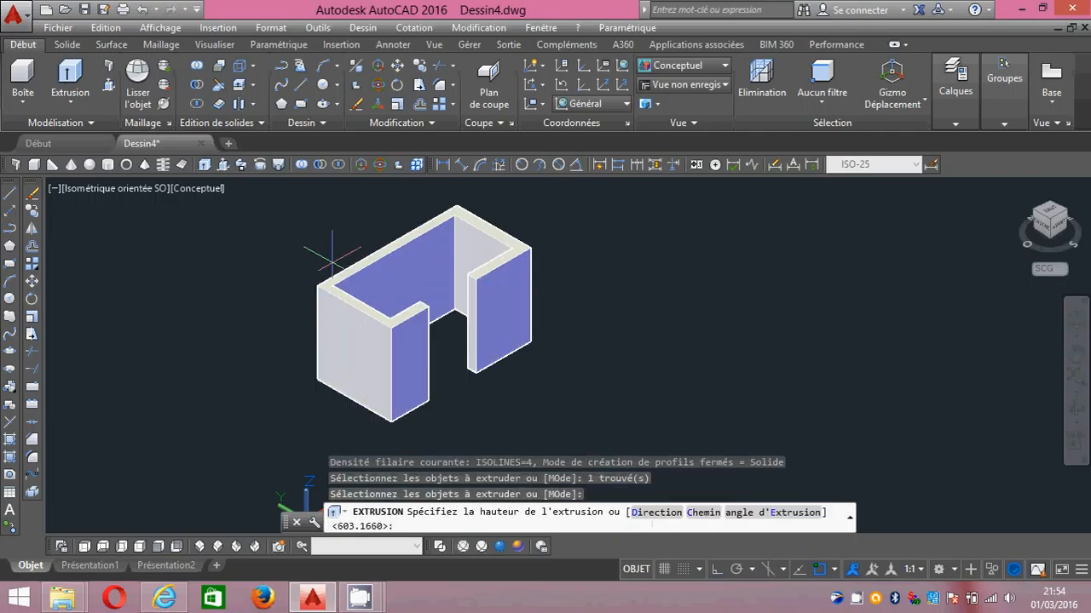
pyautogui.click(333, 265)
pyautogui.scroll(4, 471, 343)
pyautogui.scroll(-3, 471, 344)
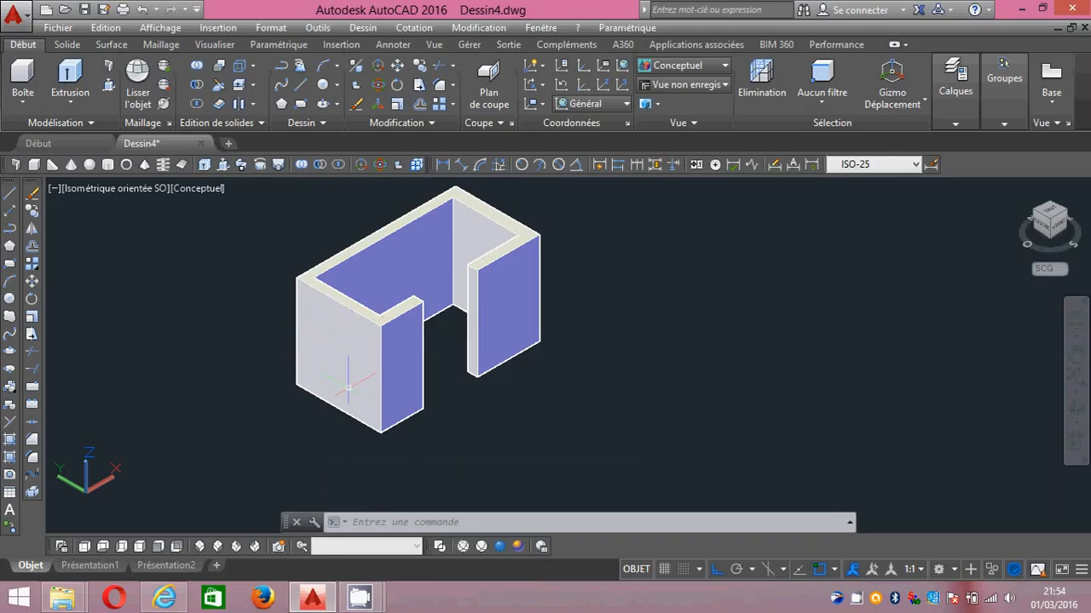
# - Switch to 2D wireframe and draw a small rectangle on the ground outside the short wall facing it
pyautogui.click(438, 546)
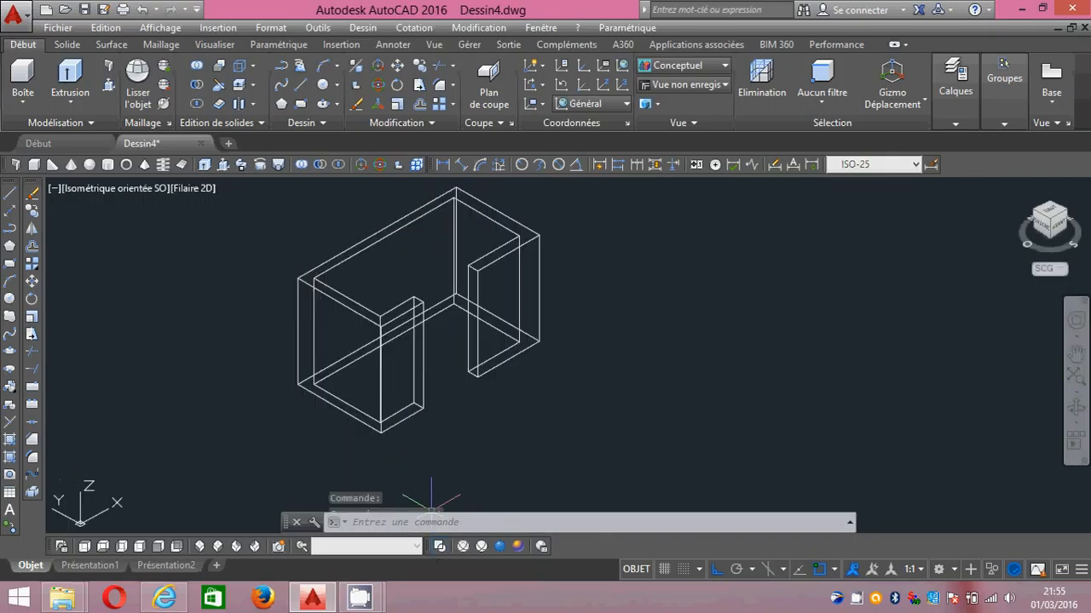
pyautogui.click(9, 265)
pyautogui.click(232, 381)
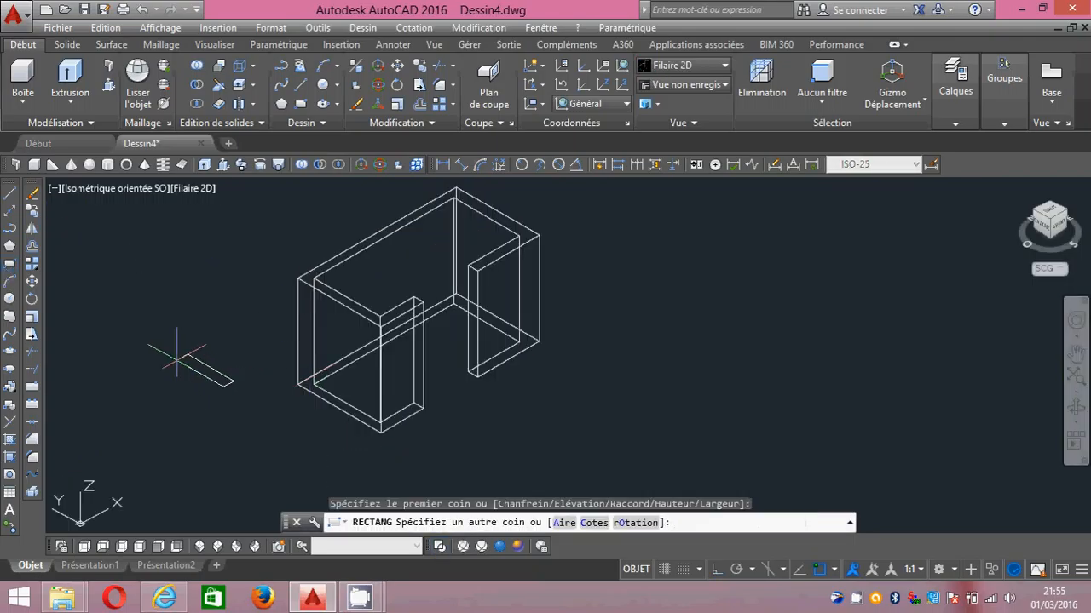
pyautogui.click(157, 369)
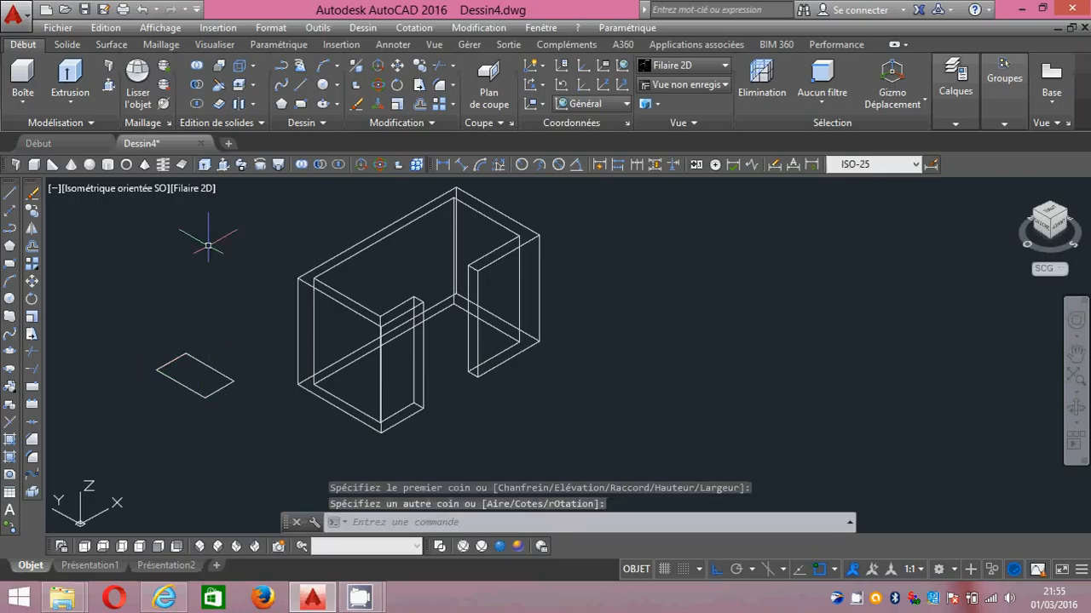
# - Extrude the small rectangle upward into a box about half as high as the walls
pyautogui.click(205, 165)
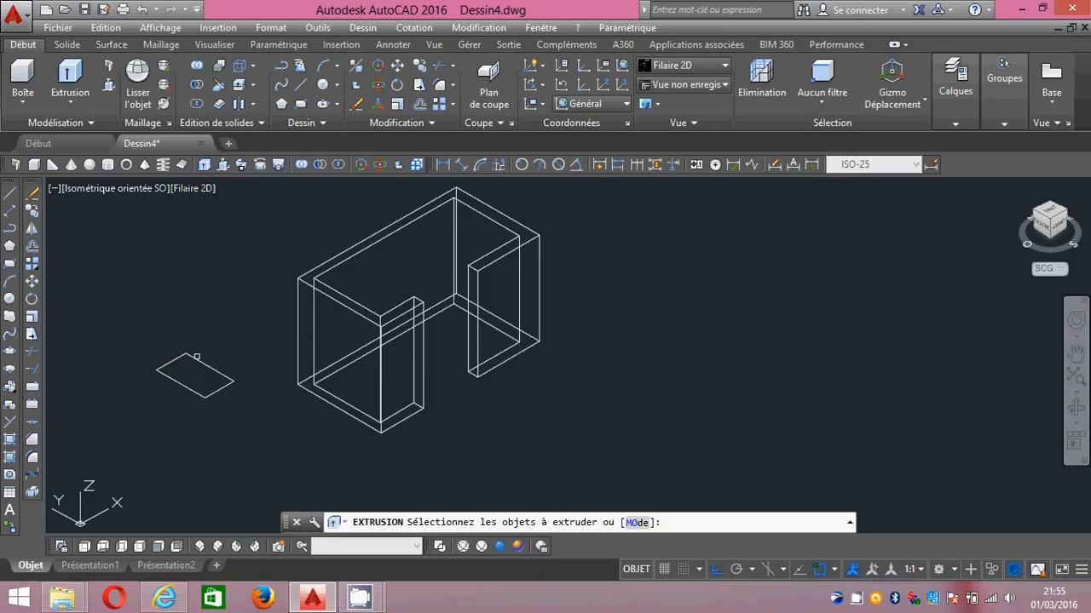
pyautogui.click(196, 356)
pyautogui.press('Return')
pyautogui.click(196, 322)
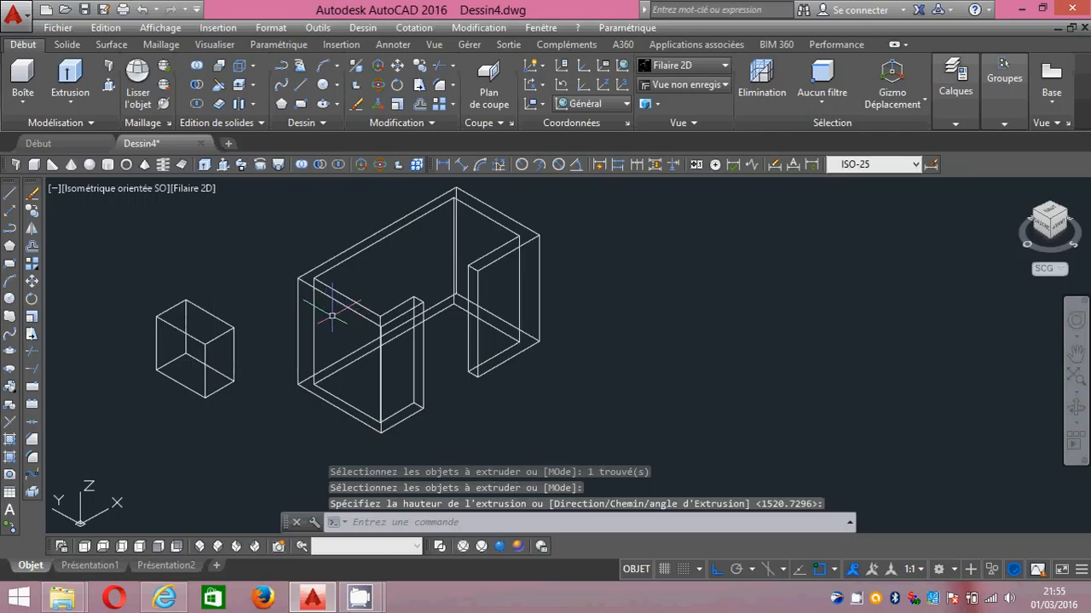
# - Draw a vertical guide line on the short wall's outer face between the midpoints of its upper and lower edges
pyautogui.click(11, 194)
pyautogui.click(341, 271)
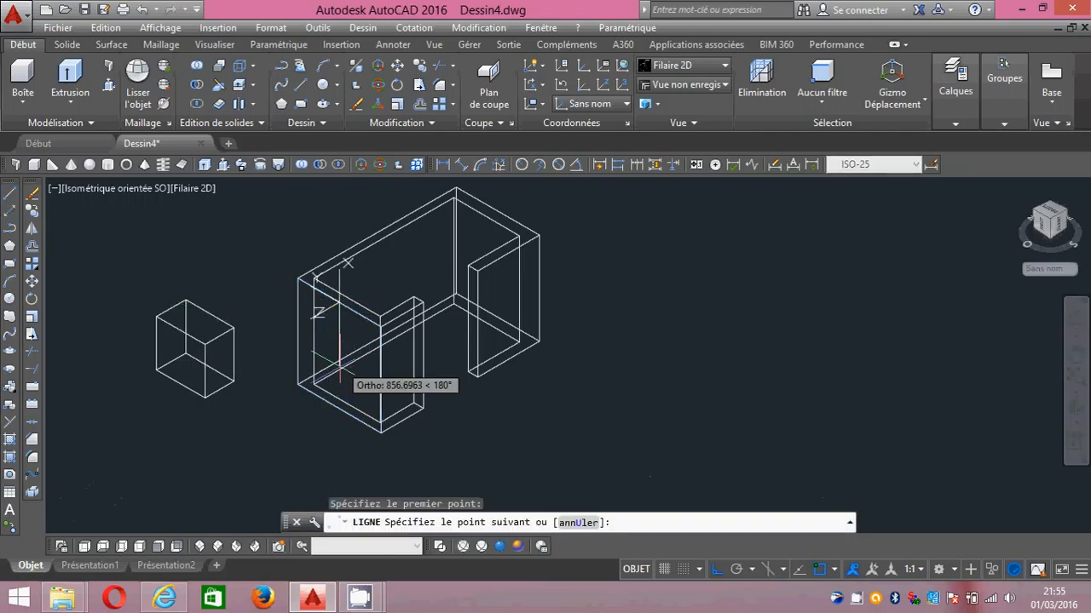
pyautogui.click(339, 409)
pyautogui.press('Return')
# - Draw a vertical guide line on the box's outer long face between the midpoints of its upper and lower edges
pyautogui.scroll(2, 302, 377)
pyautogui.moveTo(304, 376); pyautogui.dragTo(460, 414, button='middle')
pyautogui.press('Return')
pyautogui.click(261, 339)
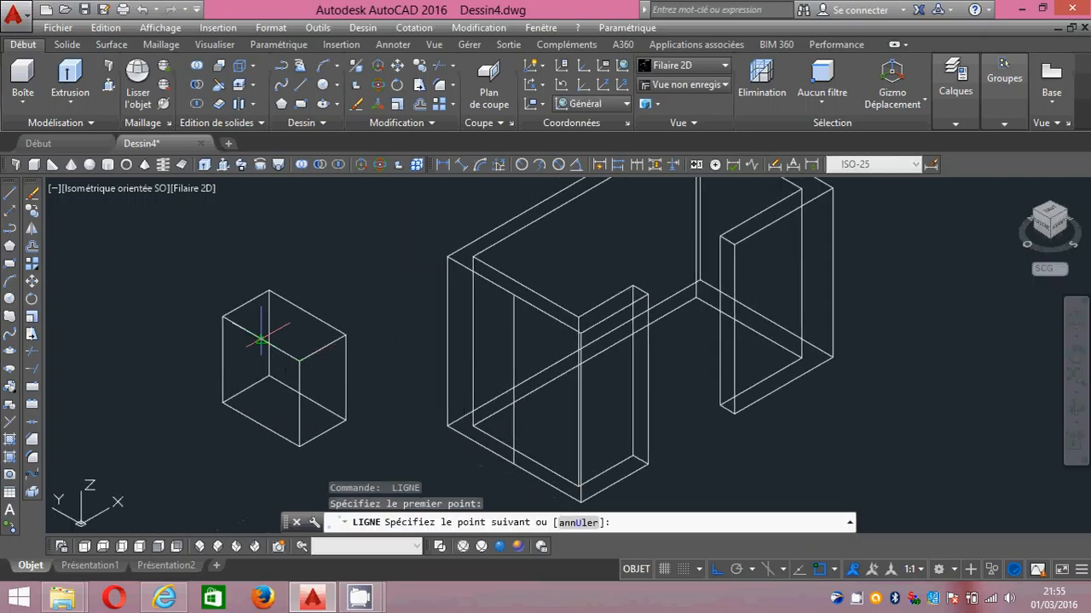
pyautogui.click(261, 424)
pyautogui.press('Return')
# - Move the box with its guide line from that line's midpoint to the wall guide line's midpoint, and delete both guide lines
pyautogui.click(335, 288)
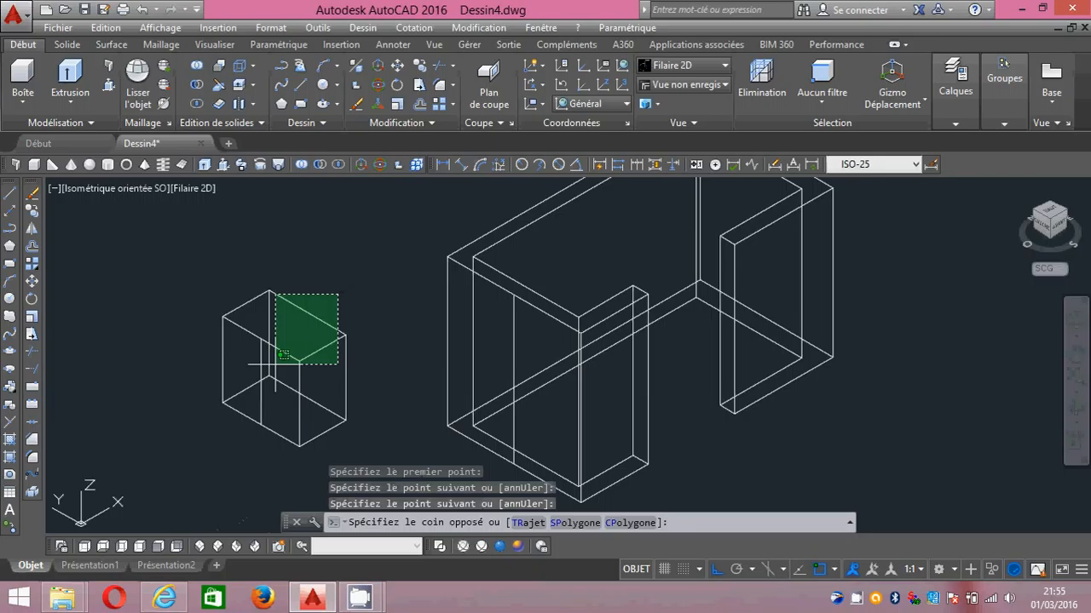
pyautogui.click(228, 388)
pyautogui.click(32, 280)
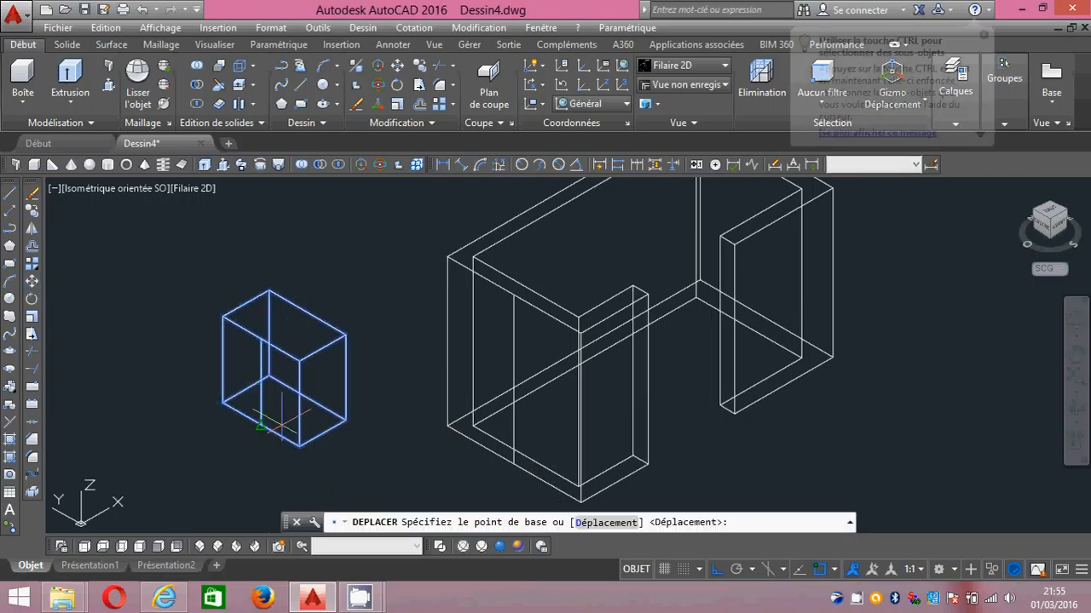
pyautogui.click(261, 381)
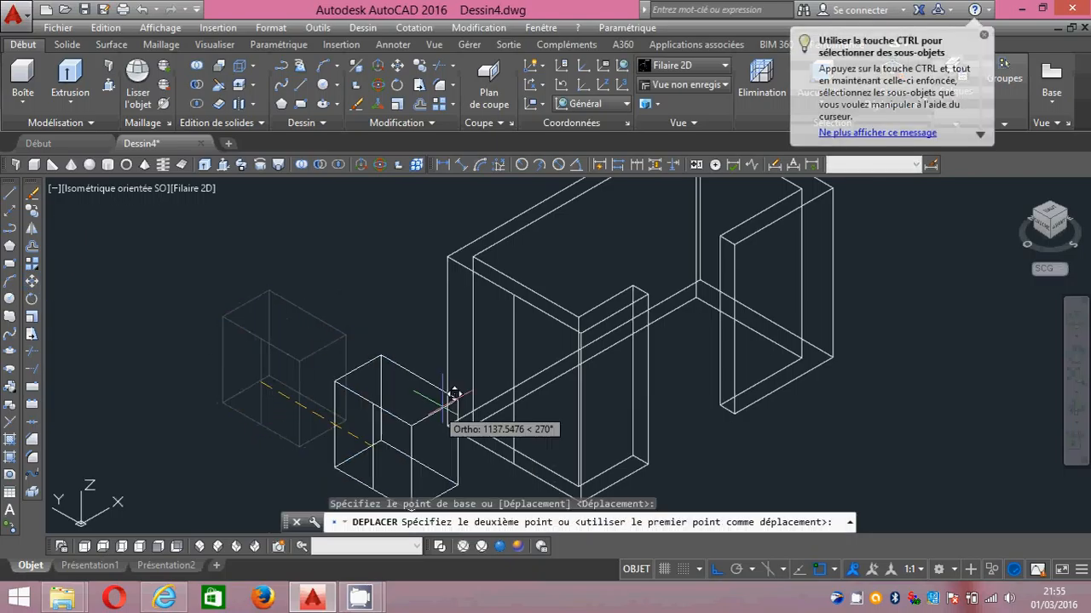
pyautogui.click(514, 380)
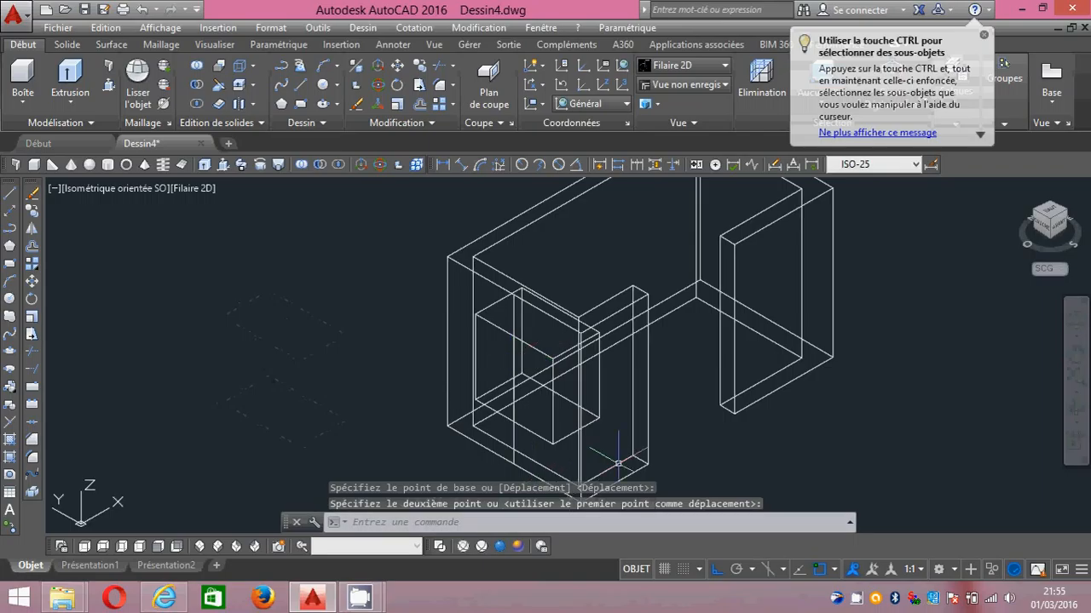
pyautogui.click(513, 361)
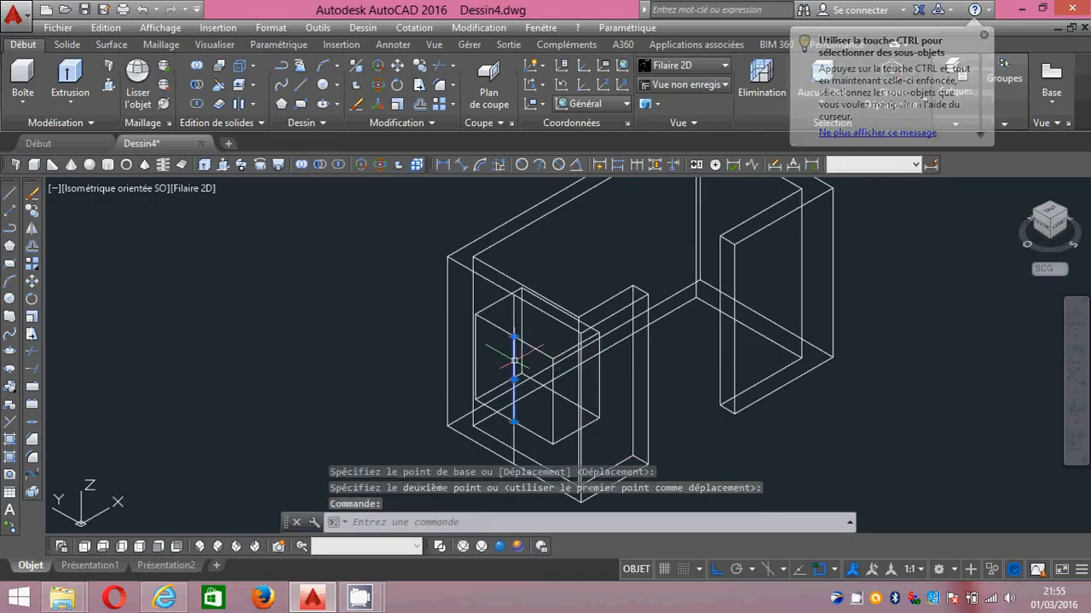
pyautogui.press('Delete')
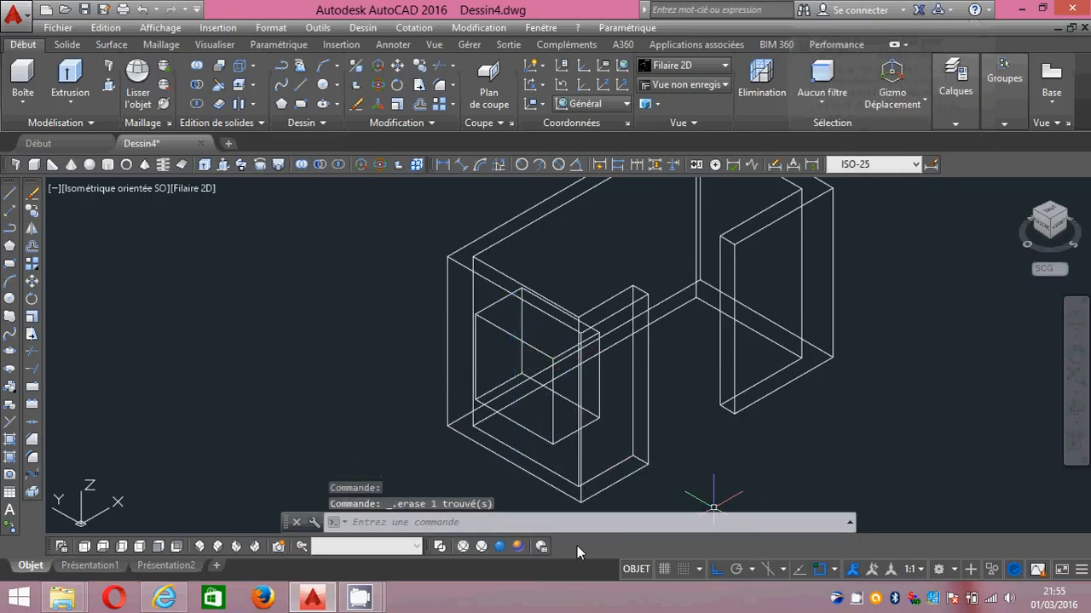
# - Check the box's placement in the short wall using the Conceptual style, and return to 2D wireframe
pyautogui.click(517, 547)
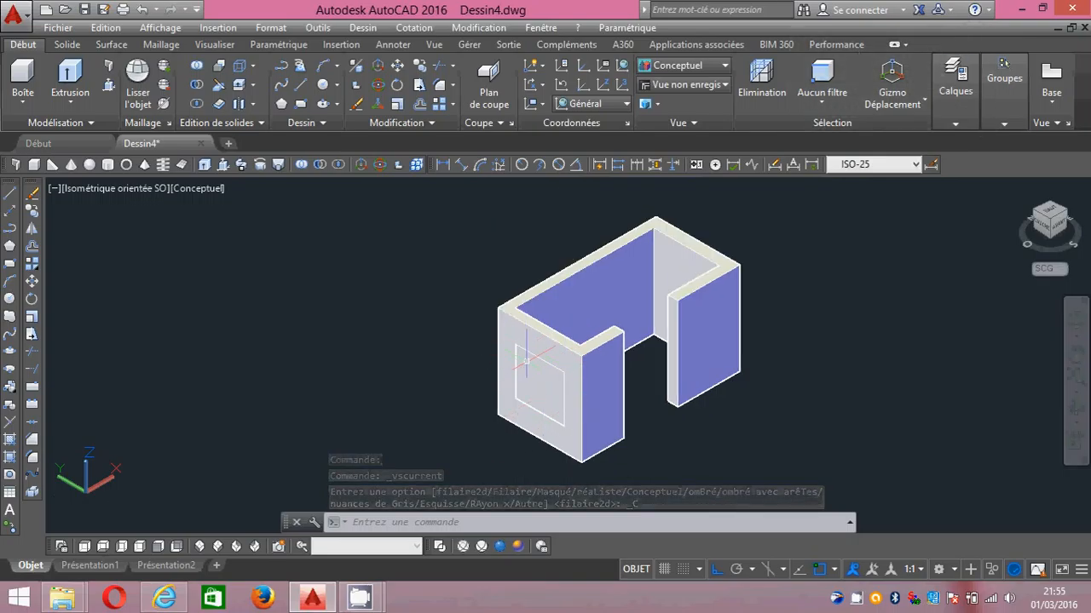
pyautogui.moveTo(593, 402); pyautogui.dragTo(529, 392, button='middle')
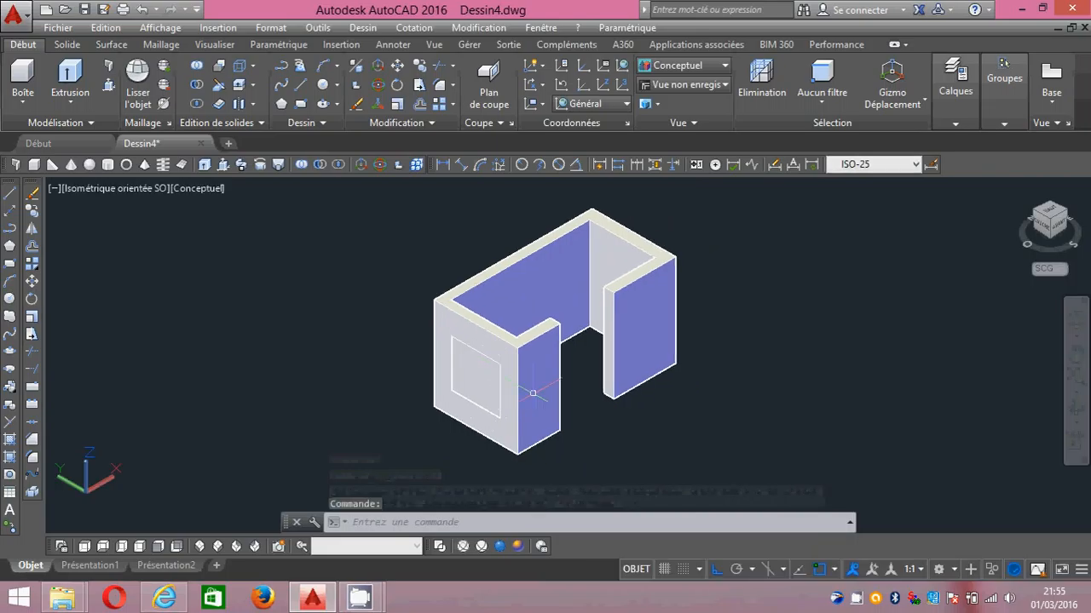
pyautogui.click(437, 546)
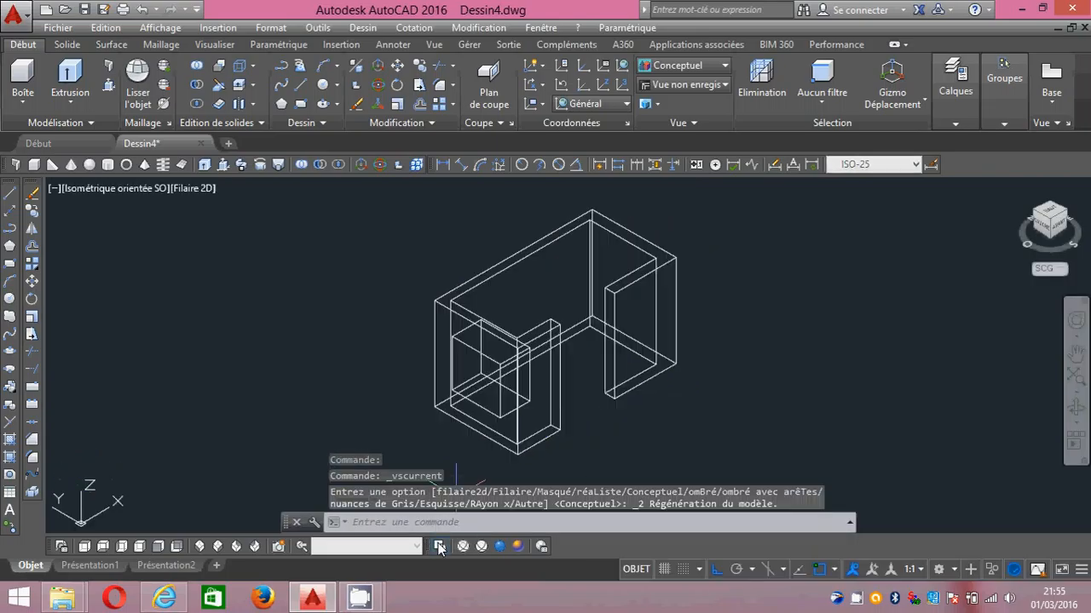
# - Subtract the box from the wall solid to cut the window opening, and display the model in the Conceptual style
pyautogui.click(323, 165)
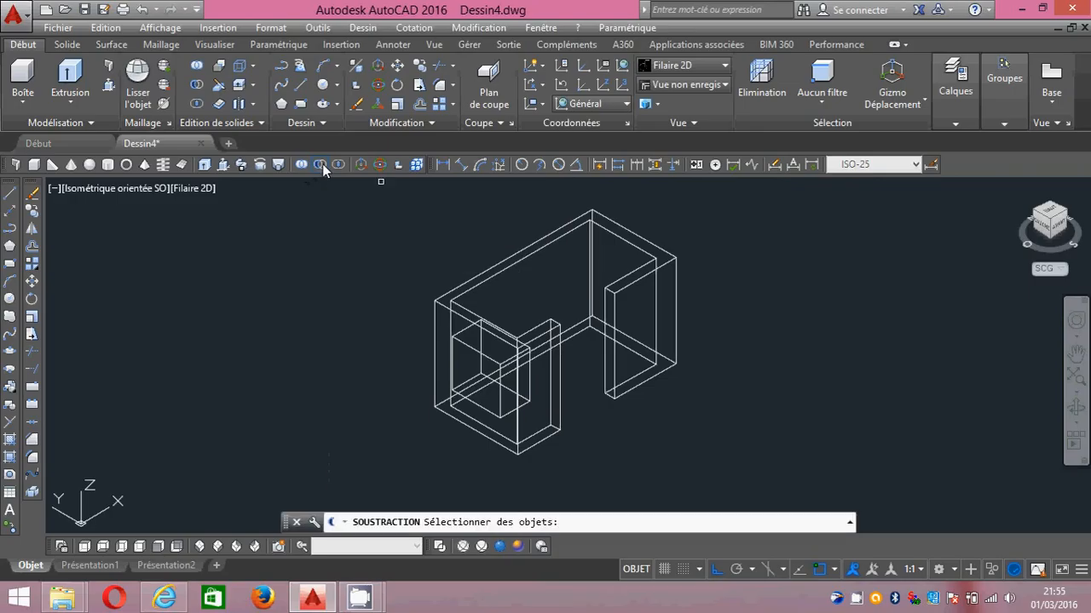
pyautogui.click(473, 276)
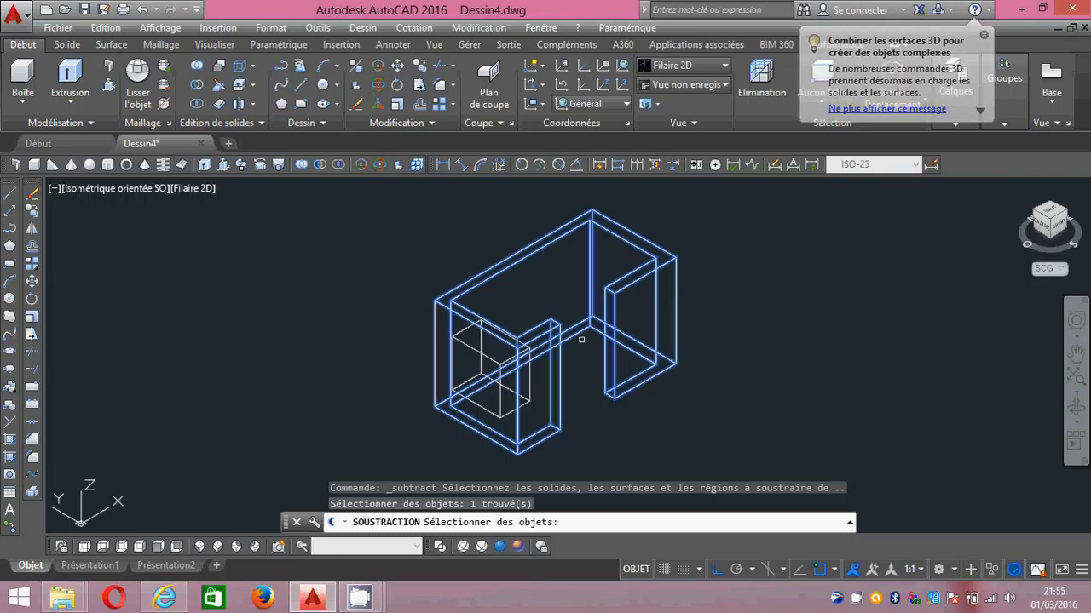
pyautogui.press('Return')
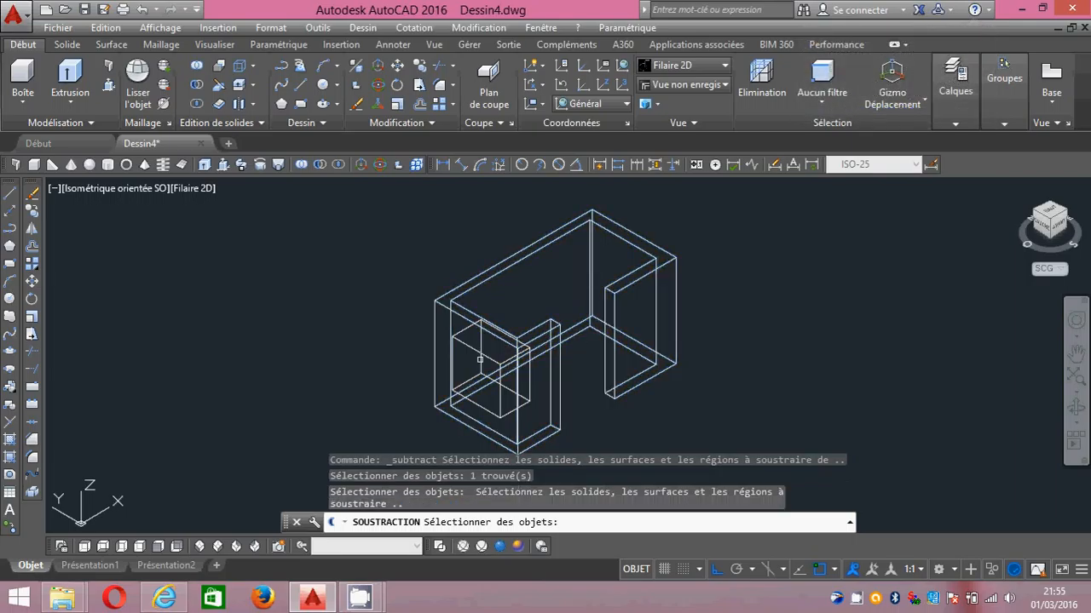
pyautogui.click(483, 354)
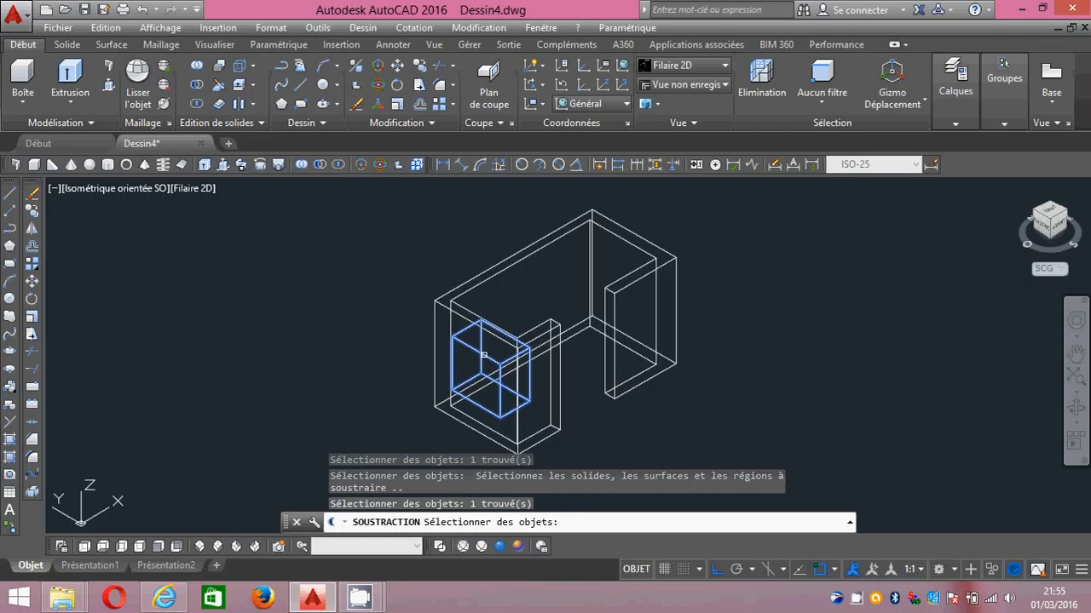
pyautogui.press('Return')
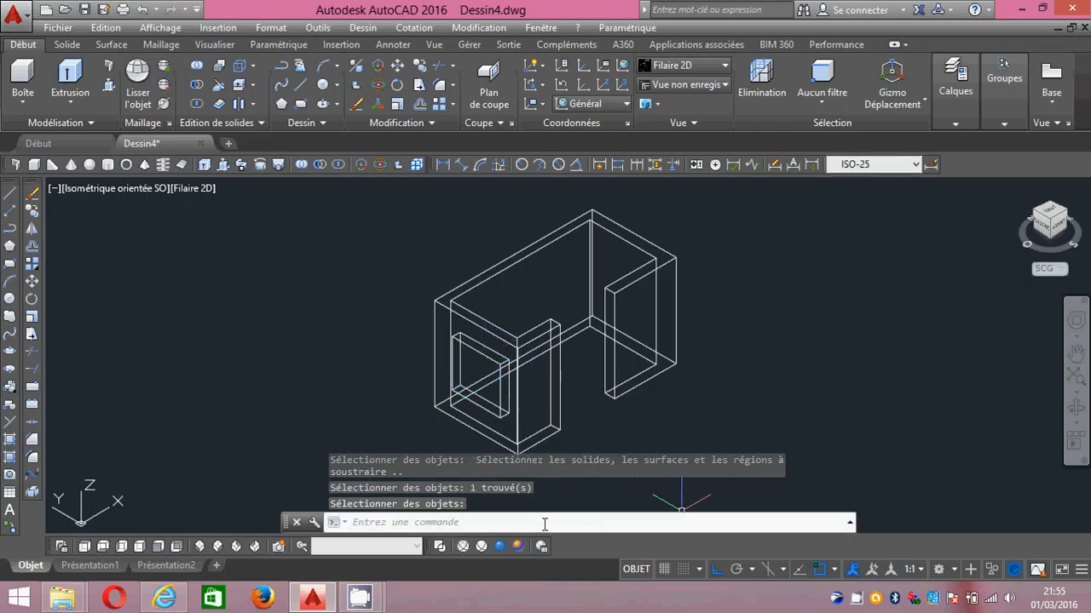
pyautogui.click(518, 547)
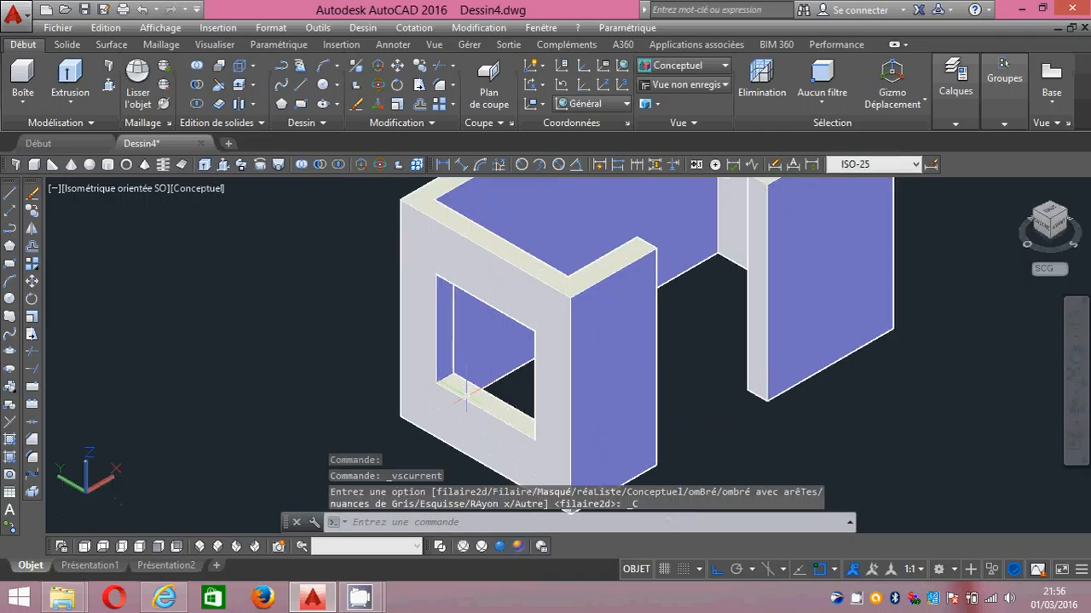
pyautogui.keyDown('shift'); pyautogui.moveTo(464, 396); pyautogui.dragTo(455, 366, button='middle'); pyautogui.keyUp('shift')
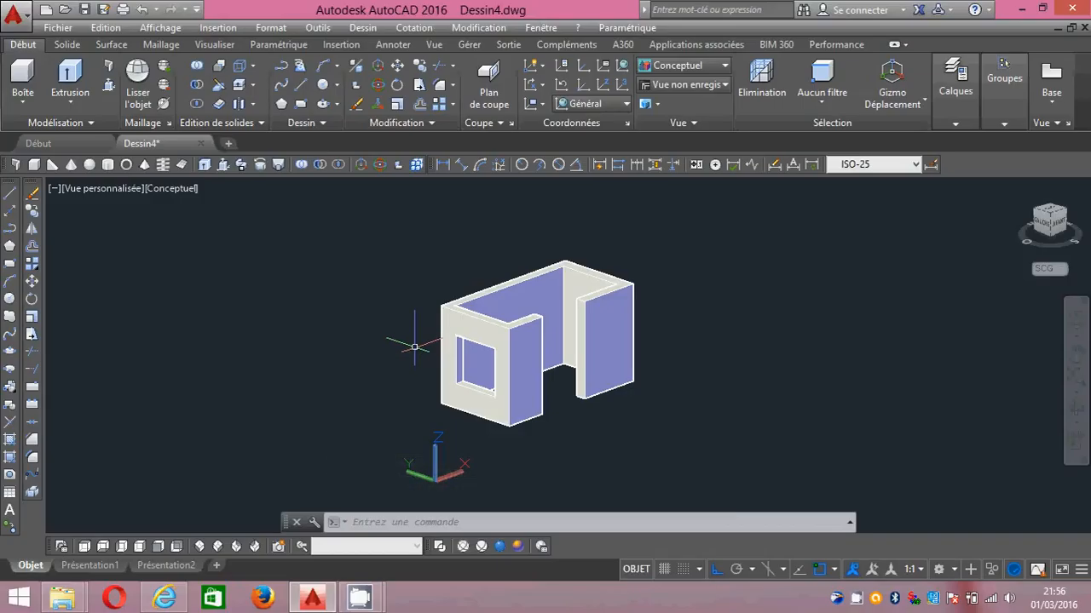
pyautogui.click(855, 599)
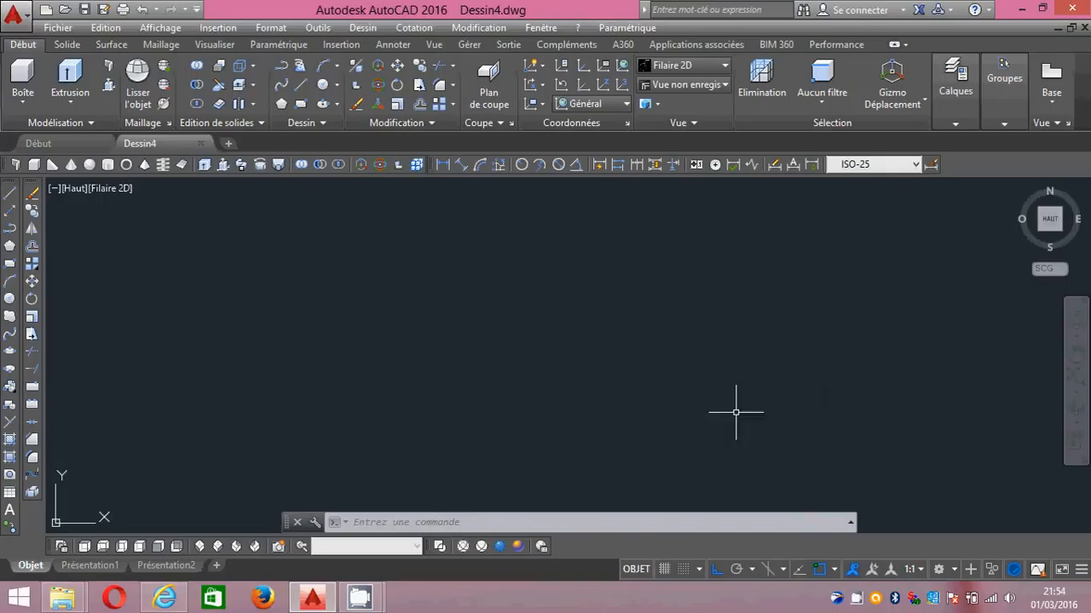
# - Draw a wide rectangle for the room's outer outline and a slightly smaller rectangle inside it for the inner wall faces
pyautogui.click(9, 267)
pyautogui.click(351, 246)
pyautogui.click(723, 443)
pyautogui.press('Return')
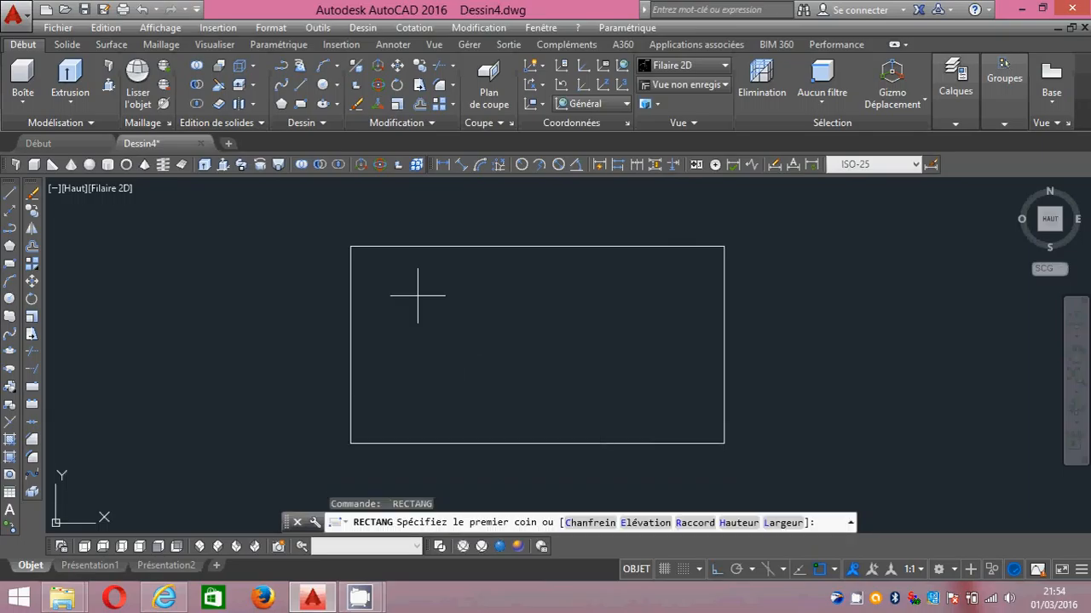
pyautogui.click(370, 266)
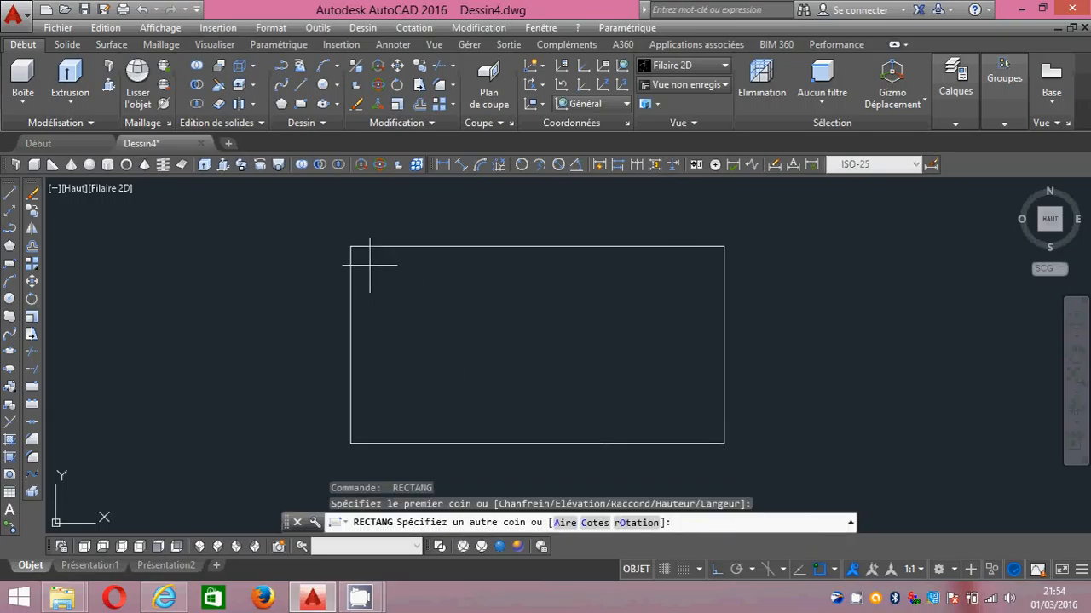
pyautogui.click(699, 421)
# - Draw a smaller rectangle crossing both lines of the lower long wall to mark the door opening
pyautogui.press('Return')
pyautogui.click(578, 395)
pyautogui.click(449, 464)
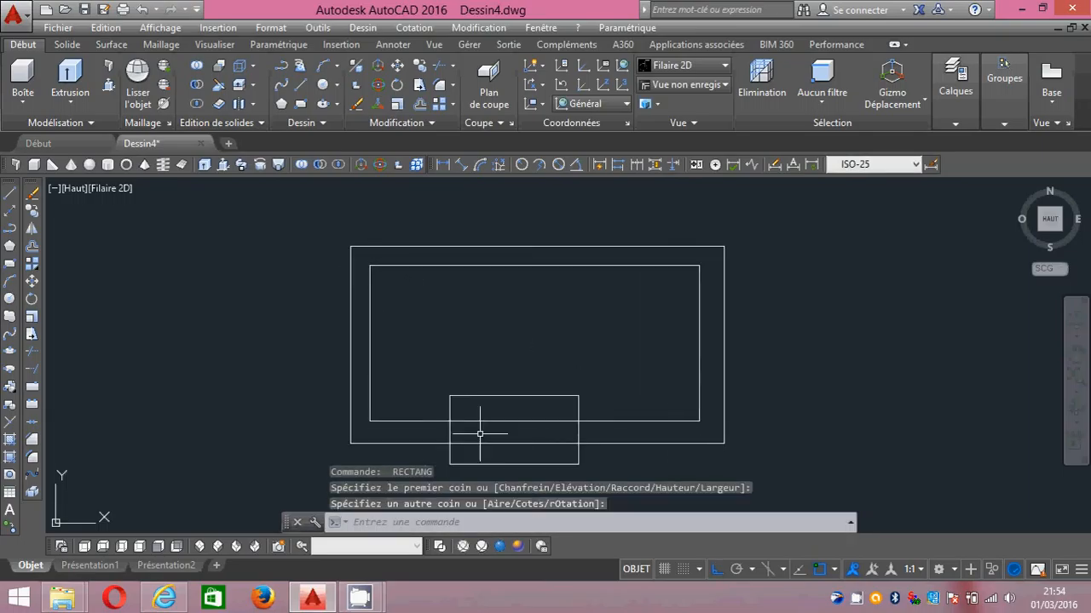
pyautogui.press('Return')
# - Using all objects as cutting edges, trim the wall lines and the horizontal edges of the small rectangle across the door opening
pyautogui.click(32, 354)
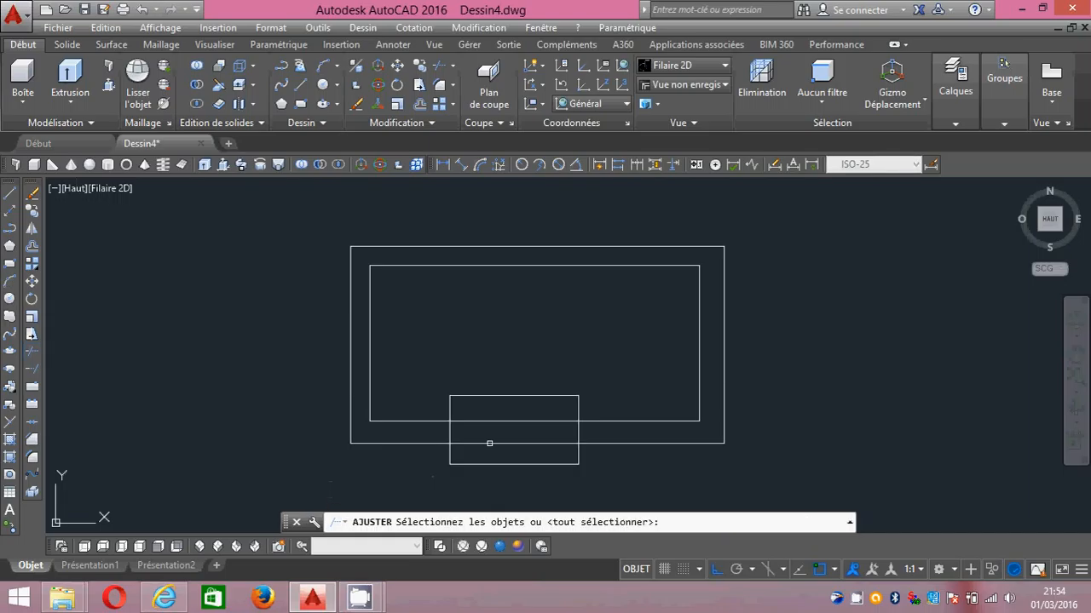
pyautogui.press('Return')
pyautogui.click(537, 368)
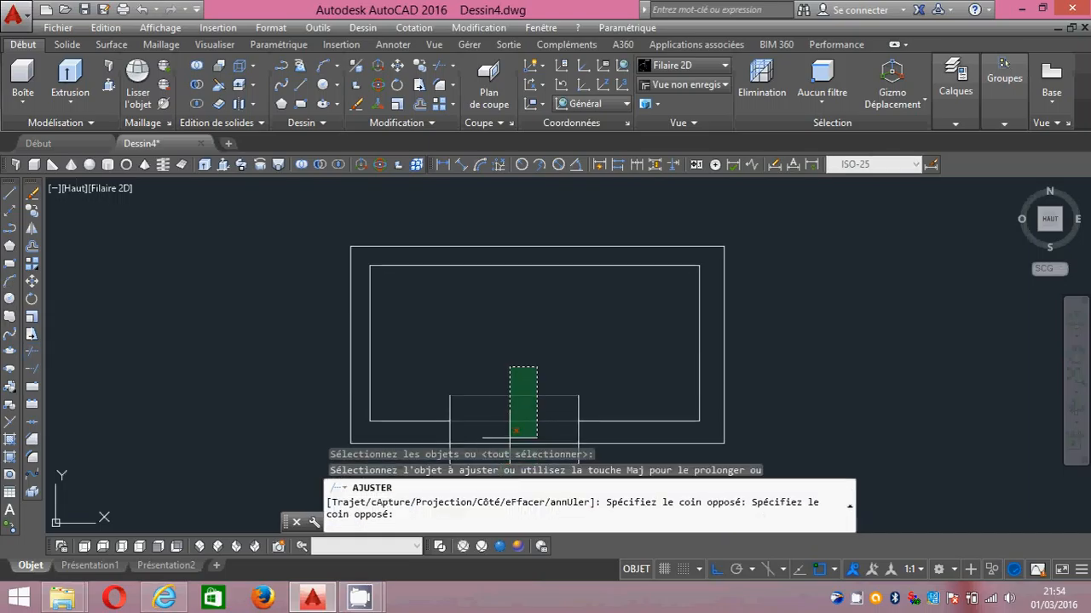
pyautogui.click(502, 477)
pyautogui.moveTo(502, 382)
pyautogui.mouseDown(button='middle')
pyautogui.moveTo(548, 250)
pyautogui.moveTo(576, 287)
pyautogui.mouseUp(button='middle')
pyautogui.click(577, 286)
pyautogui.click(559, 329)
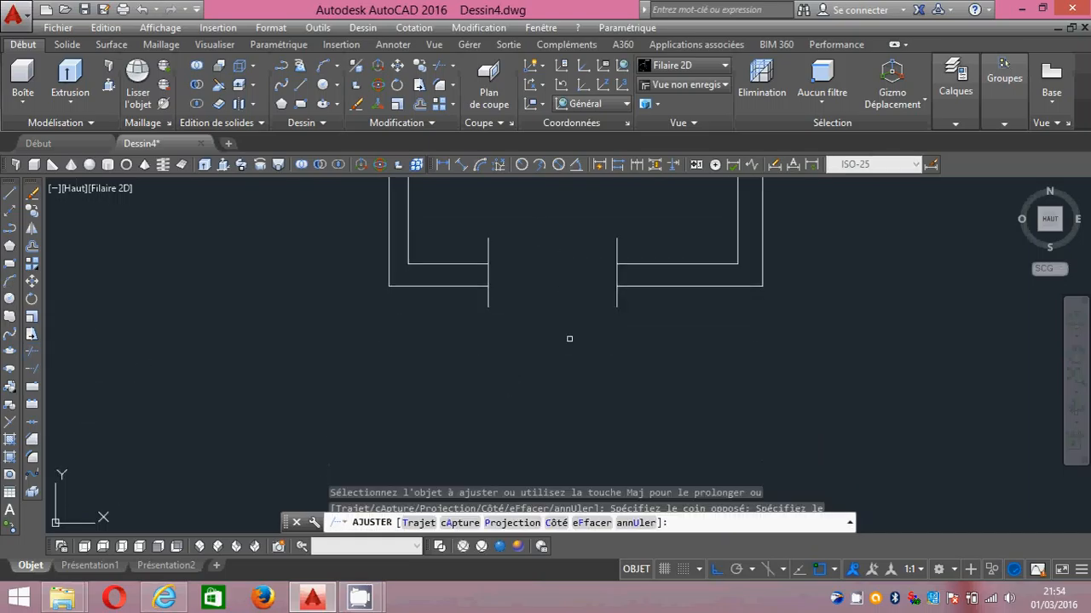
# - Trim the jamb line ends that stick out beyond the outer and inner wall faces at the door opening
pyautogui.click(629, 301)
pyautogui.click(412, 305)
pyautogui.click(629, 252)
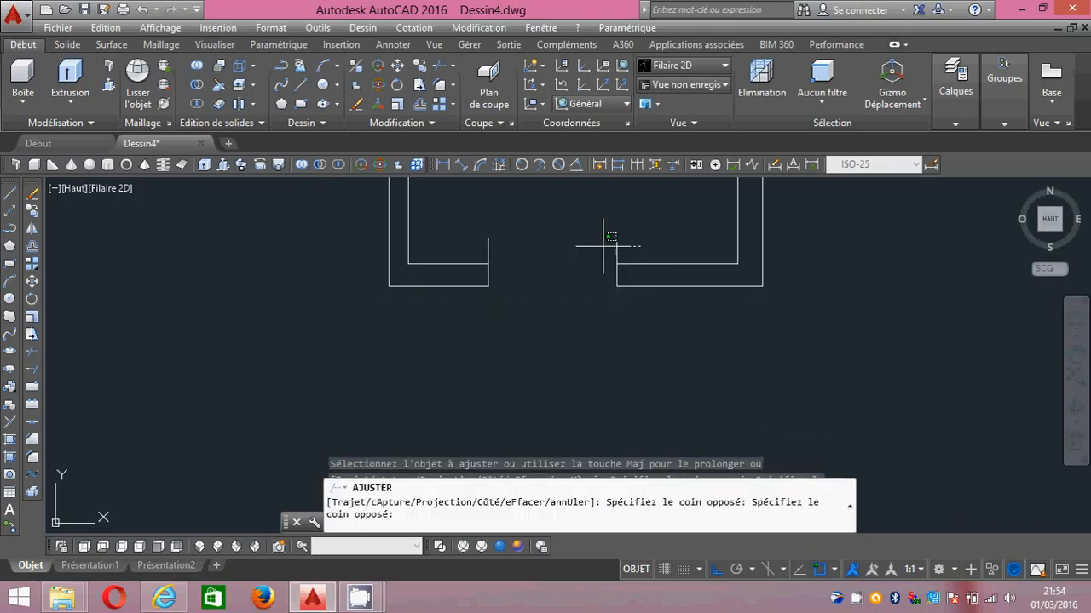
pyautogui.click(451, 244)
pyautogui.press('Escape')
# - Switch the plan to the southwest isometric view and apply the Conceptual visual style
pyautogui.scroll(-4, 508, 240)
pyautogui.moveTo(508, 241); pyautogui.dragTo(484, 304, button='middle')
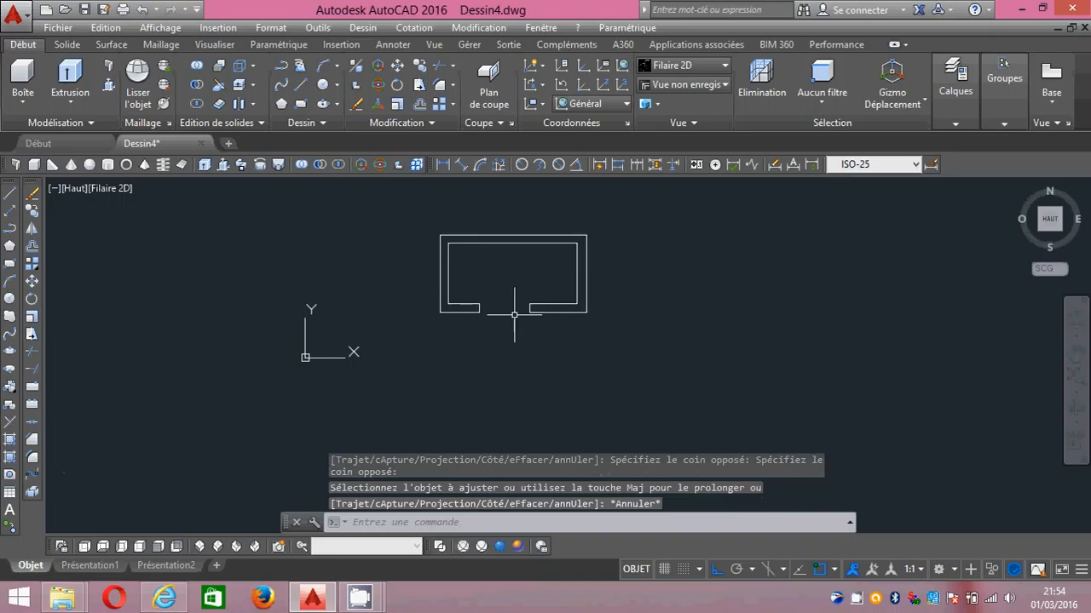
pyautogui.click(200, 547)
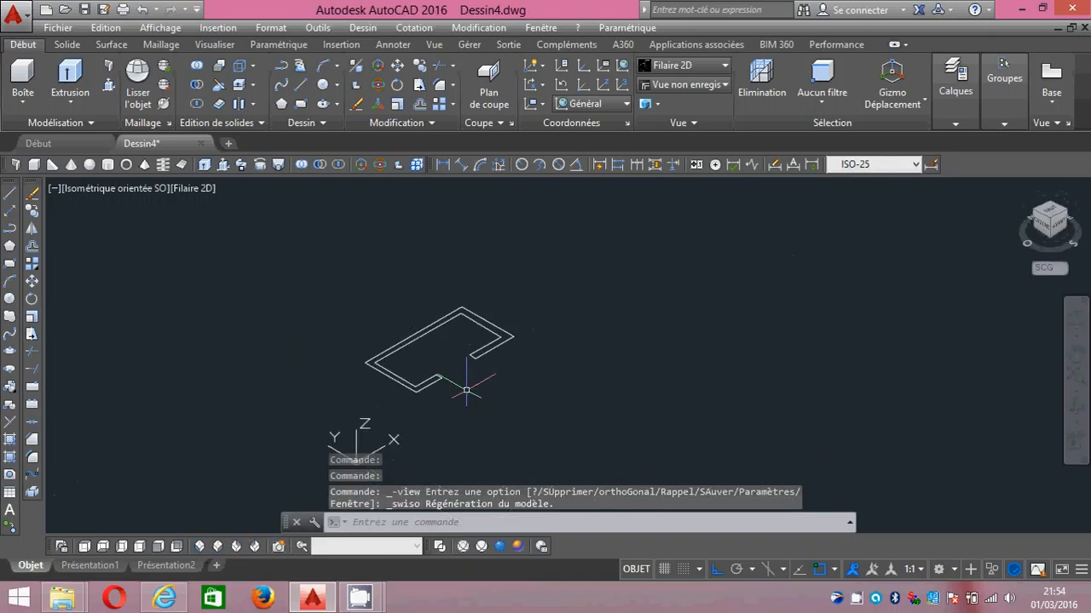
pyautogui.click(520, 548)
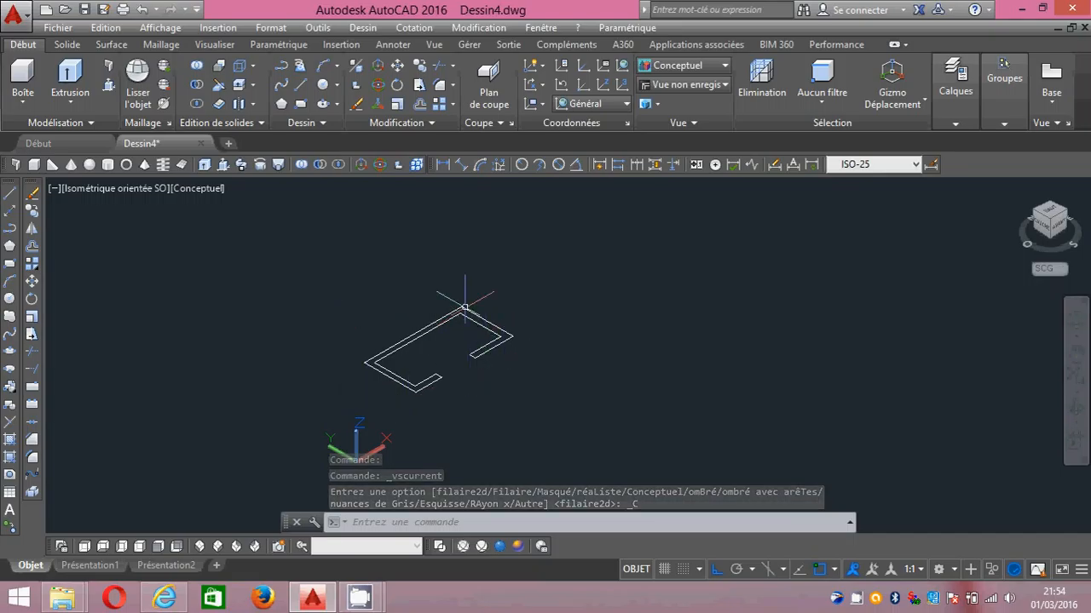
# - Convert the closed wall outline into a region
pyautogui.click(11, 475)
pyautogui.click(554, 274)
pyautogui.click(303, 434)
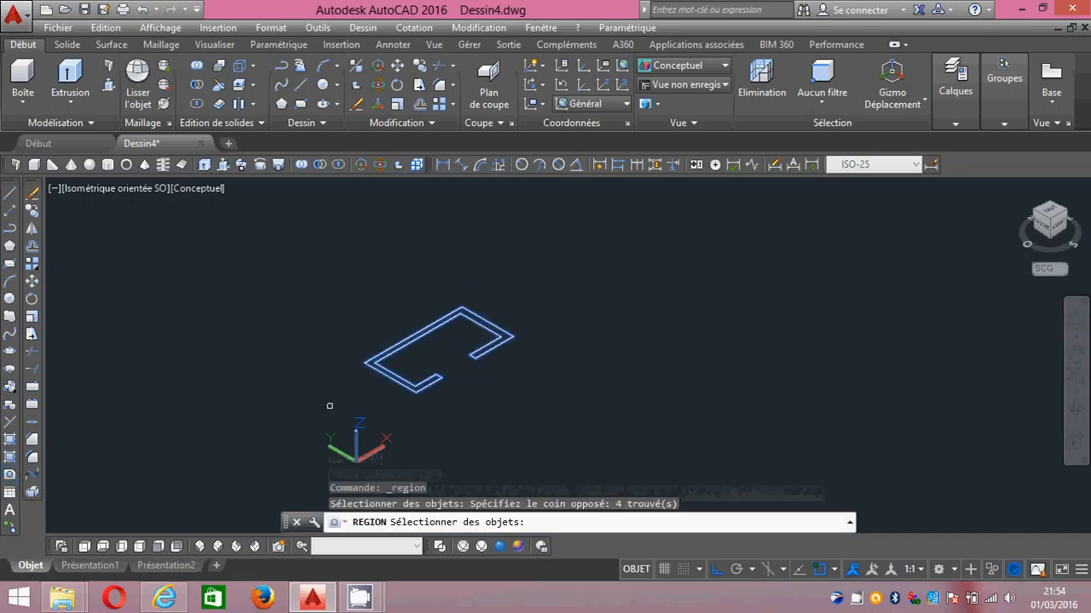
pyautogui.press('Return')
# - Extrude the wall region upward to a height of about 1521 units
pyautogui.scroll(1, 433, 397)
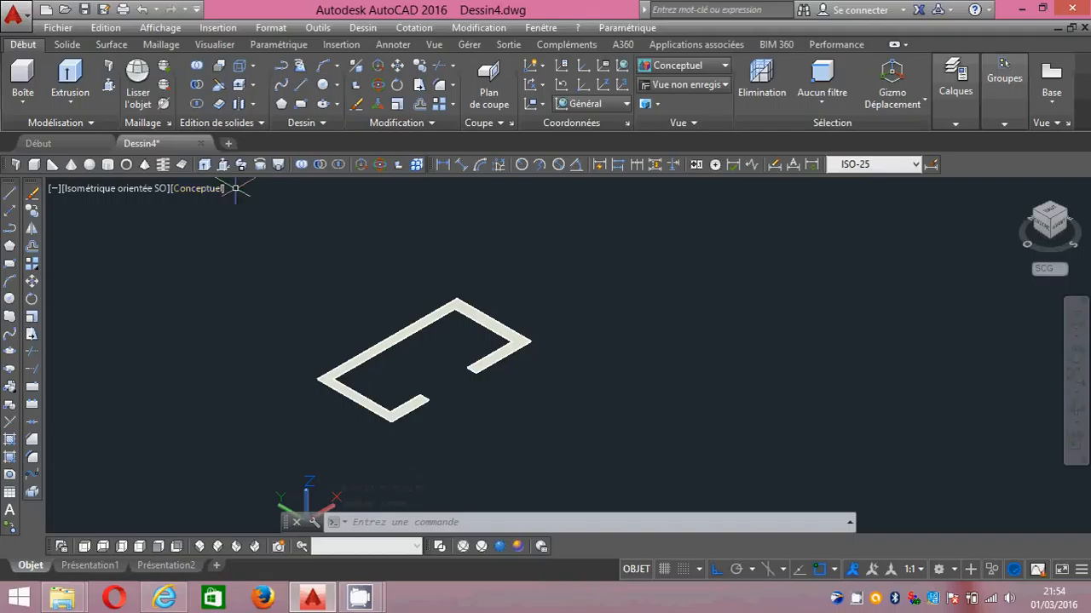
pyautogui.write('e')
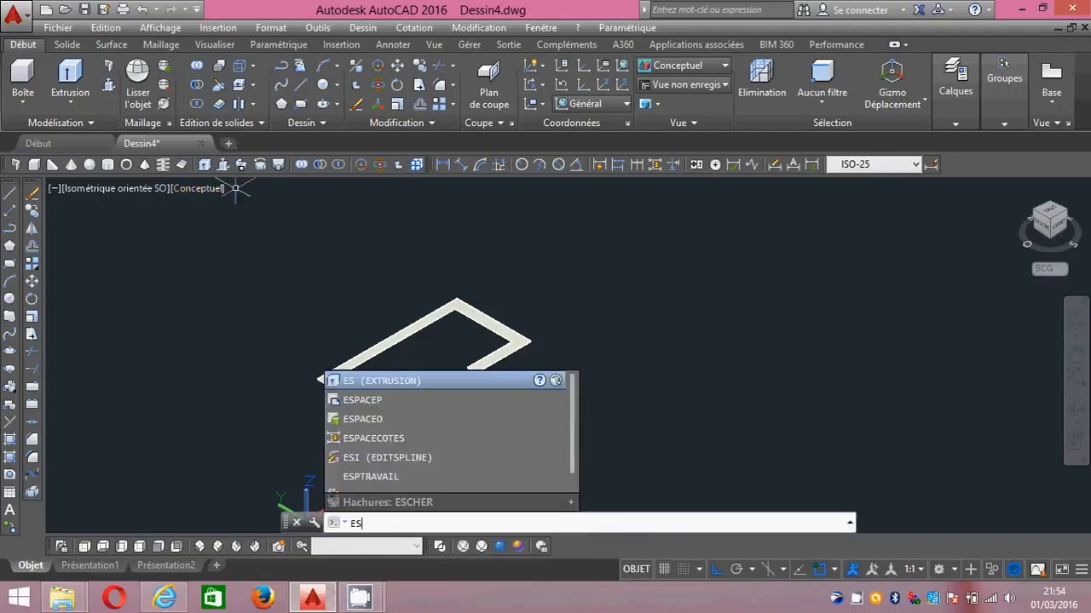
pyautogui.press('Return')
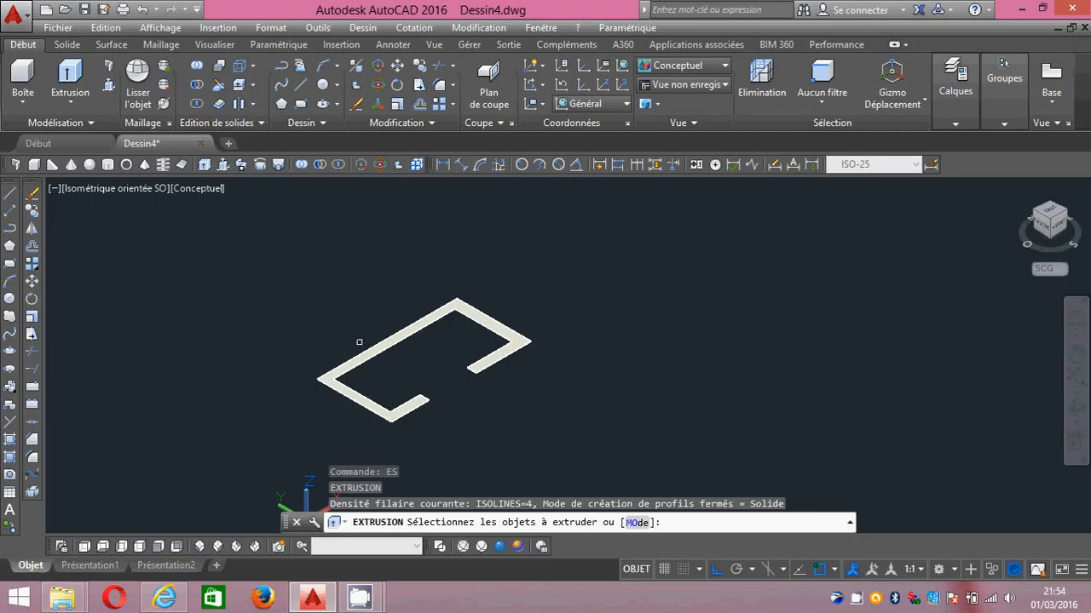
pyautogui.click(359, 351)
pyautogui.press('Return')
pyautogui.click(318, 246)
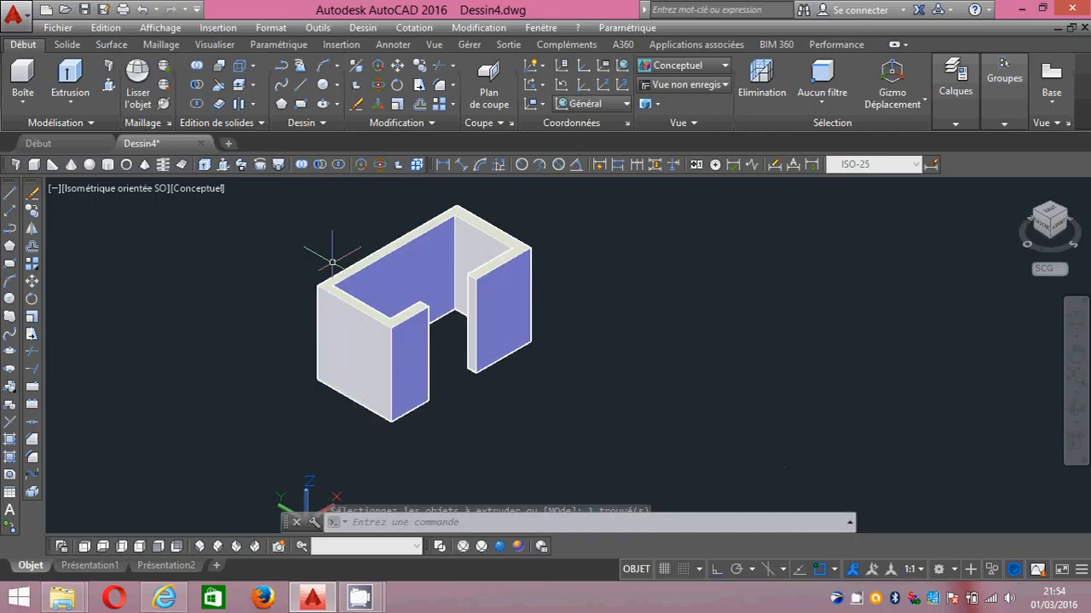
# - Return to the 2D wireframe style and draw a small rectangle on the ground outside the short wall
pyautogui.scroll(3, 470, 342)
pyautogui.scroll(-3, 462, 333)
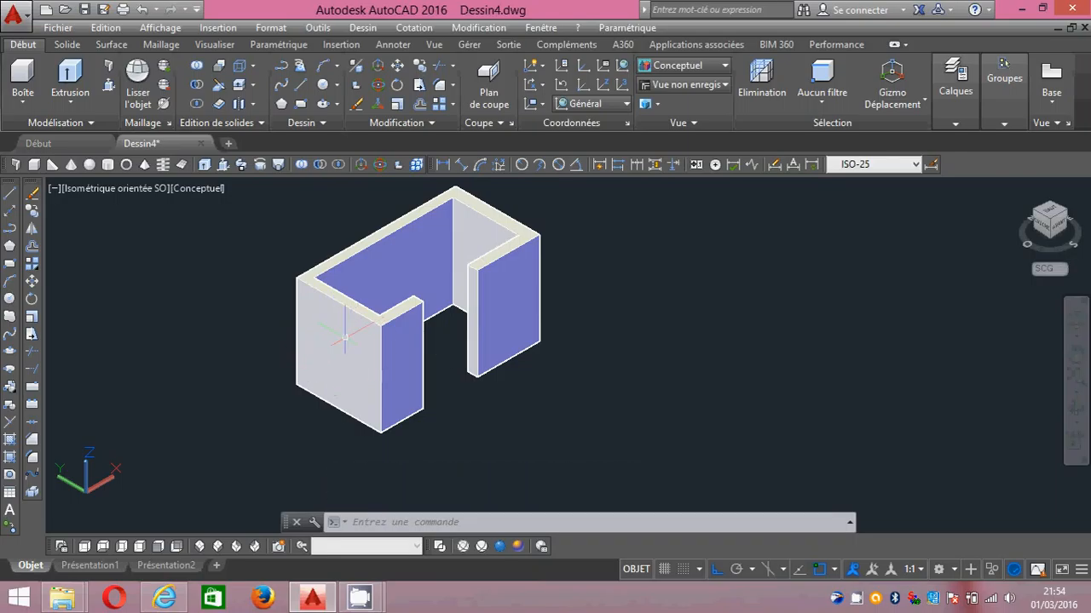
pyautogui.click(439, 547)
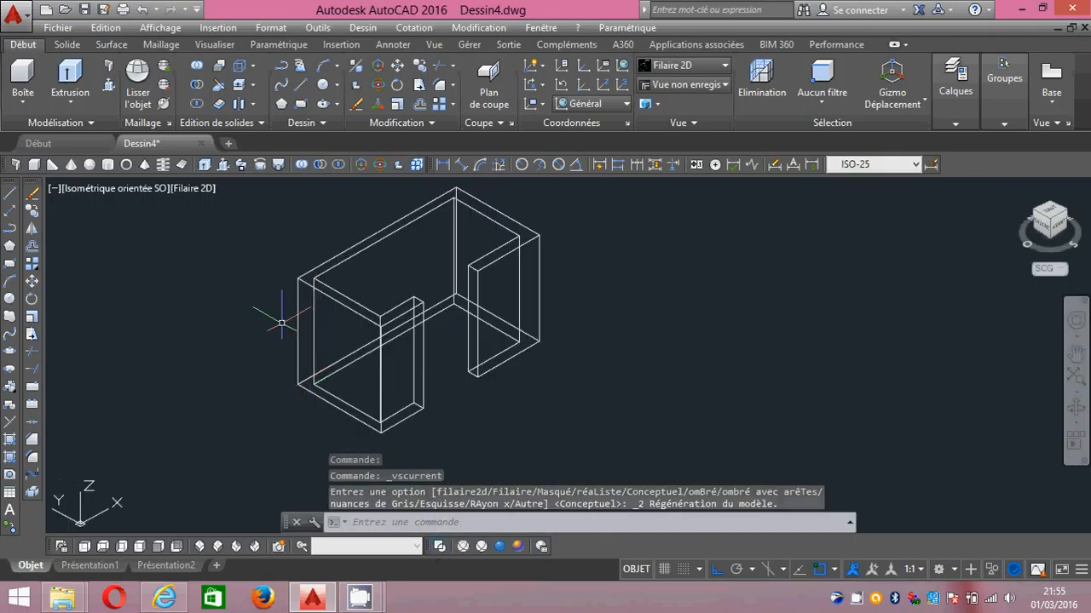
pyautogui.click(9, 264)
pyautogui.click(232, 380)
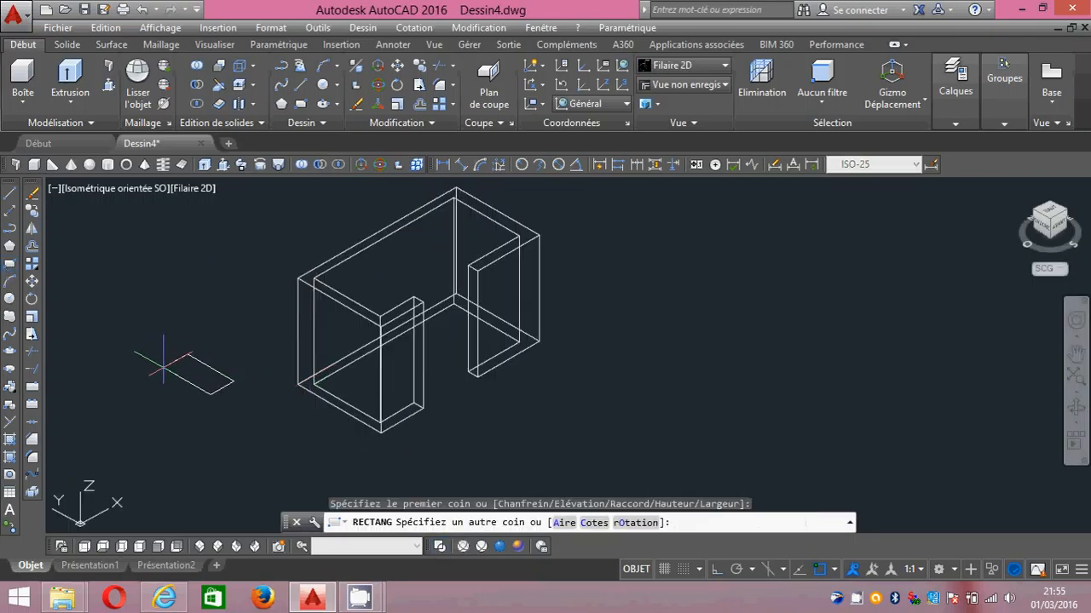
pyautogui.click(155, 369)
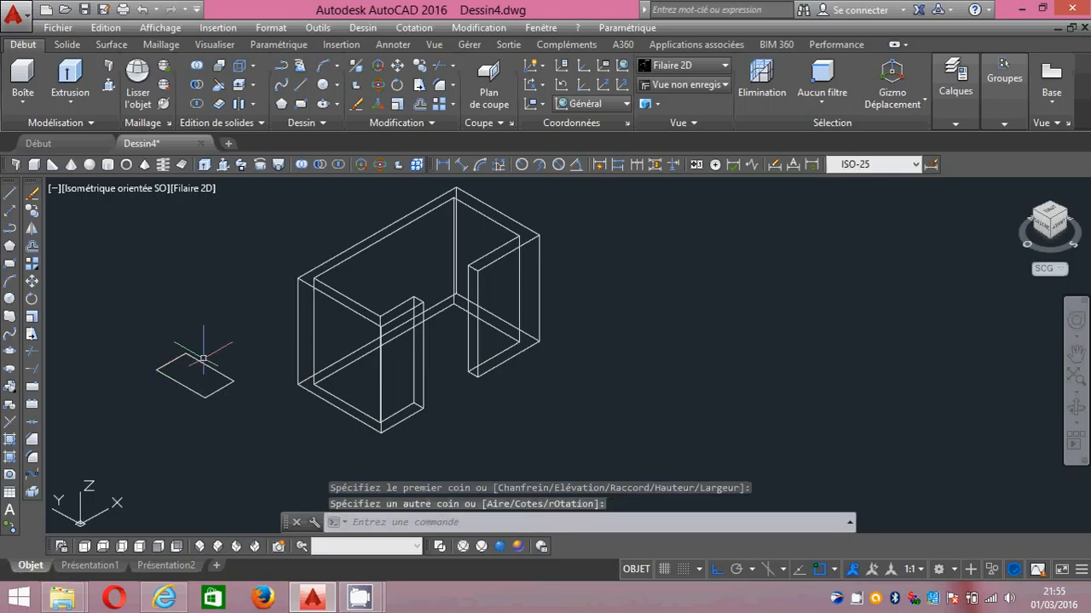
# - Extrude the small rectangle upward into a box about half as tall as the walls
pyautogui.click(206, 166)
pyautogui.click(196, 356)
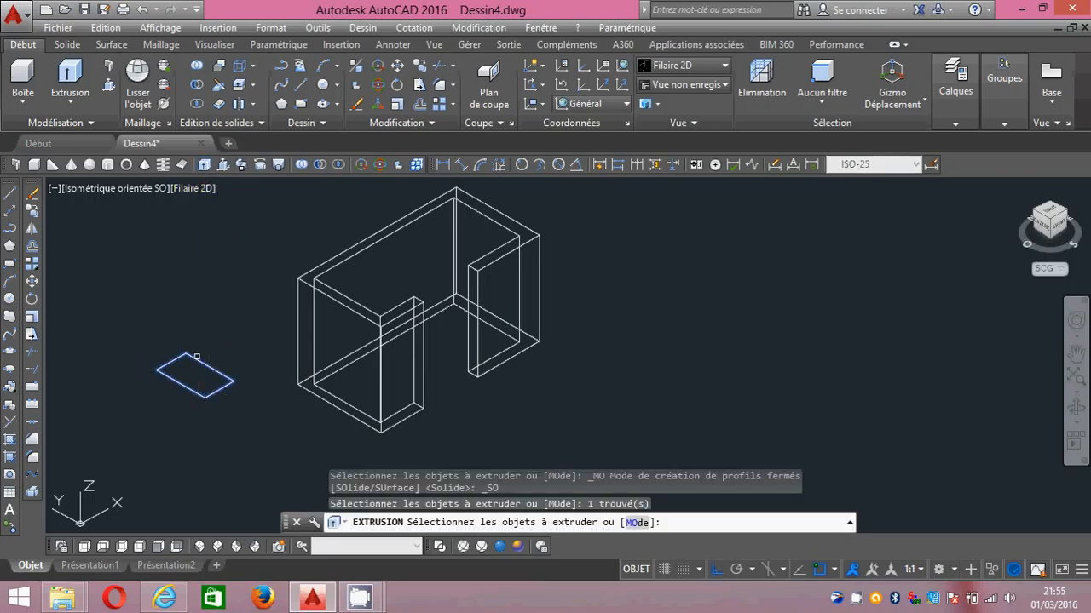
pyautogui.press('Return')
pyautogui.click(196, 321)
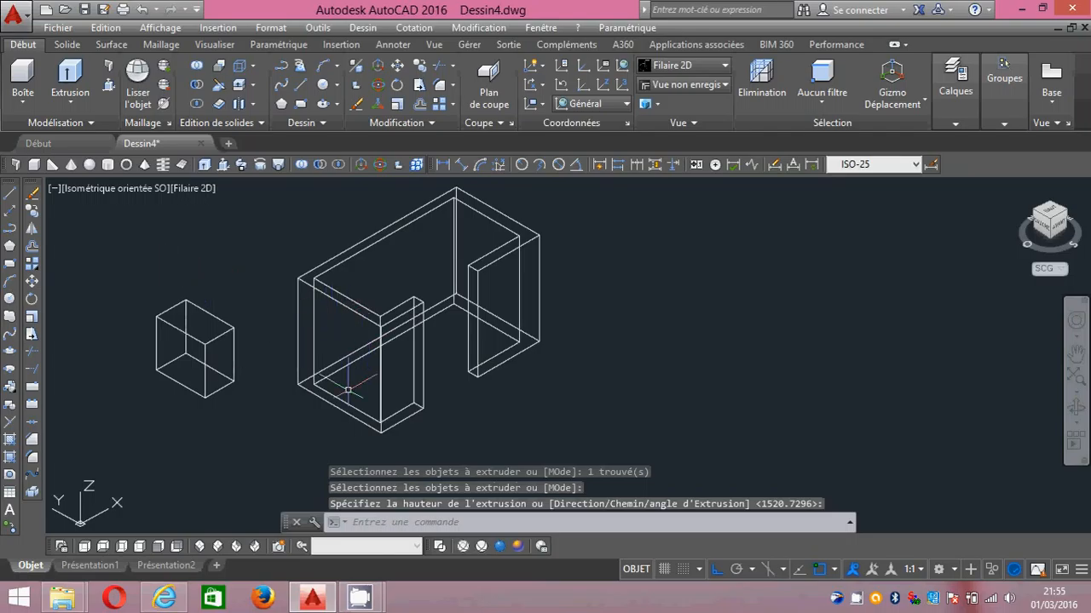
# - Draw a vertical guide line on the short wall's outer face between the midpoints of its upper and lower edges
pyautogui.click(10, 194)
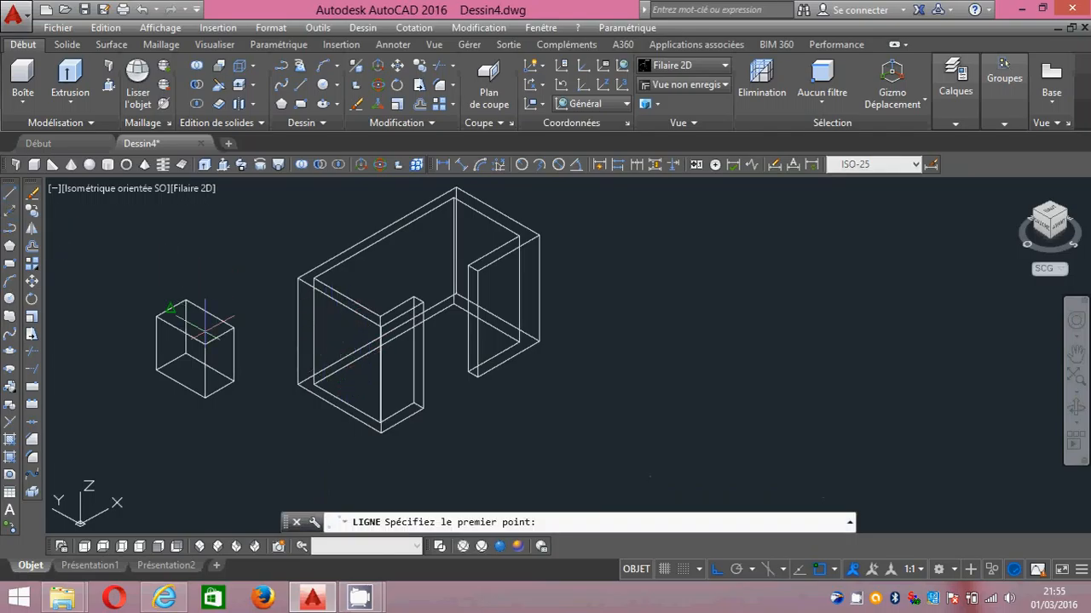
pyautogui.click(340, 305)
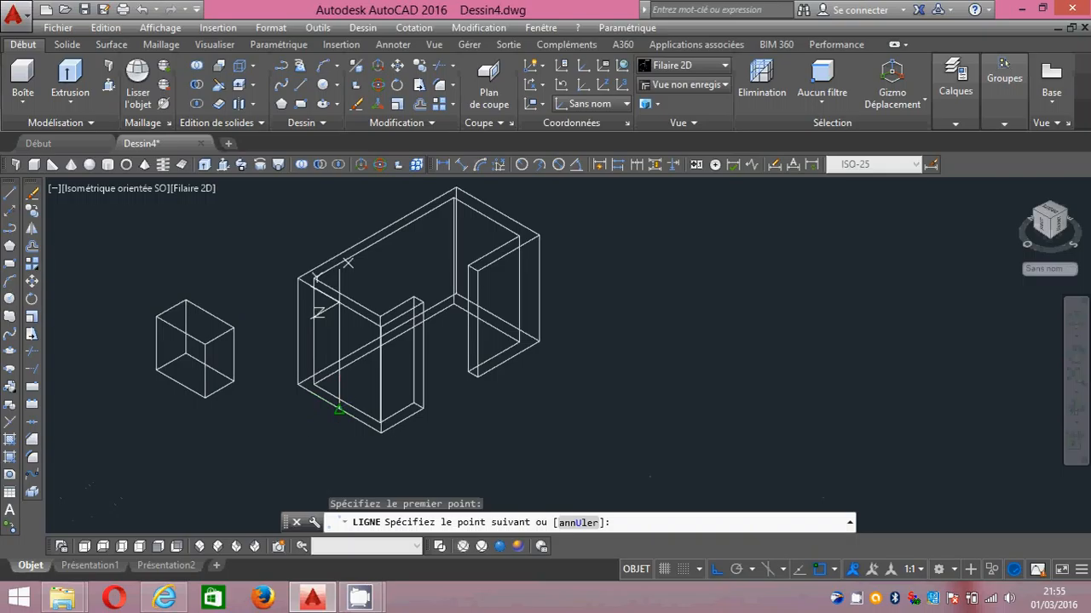
pyautogui.click(339, 409)
pyautogui.press('Return')
# - Draw a vertical guide line on the box's outer long face, joining the midpoints of its upper and lower edges
pyautogui.scroll(4, 341, 392)
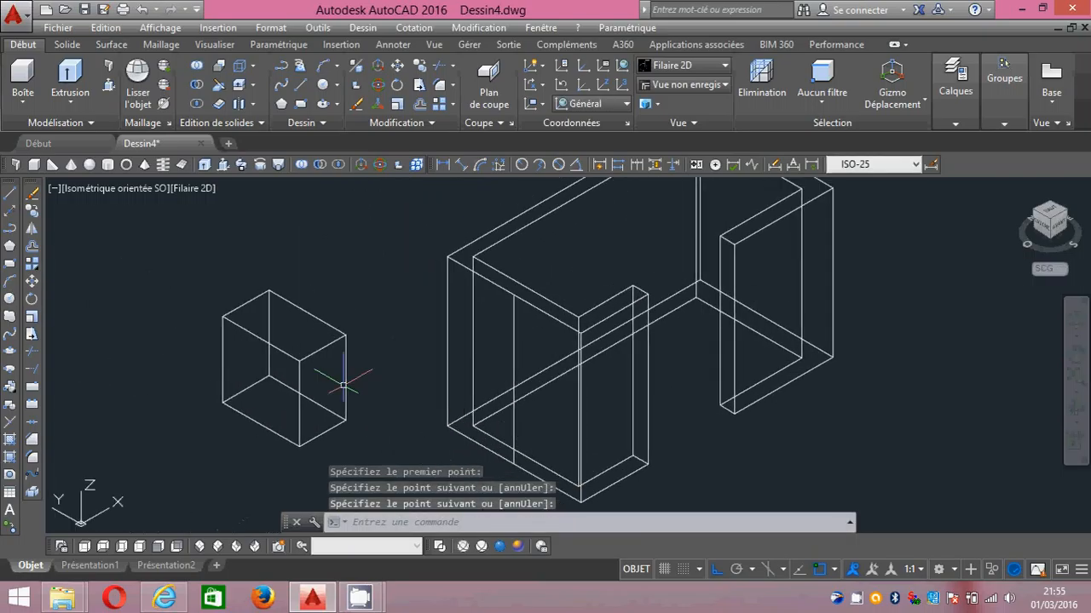
pyautogui.press('Return')
pyautogui.click(266, 340)
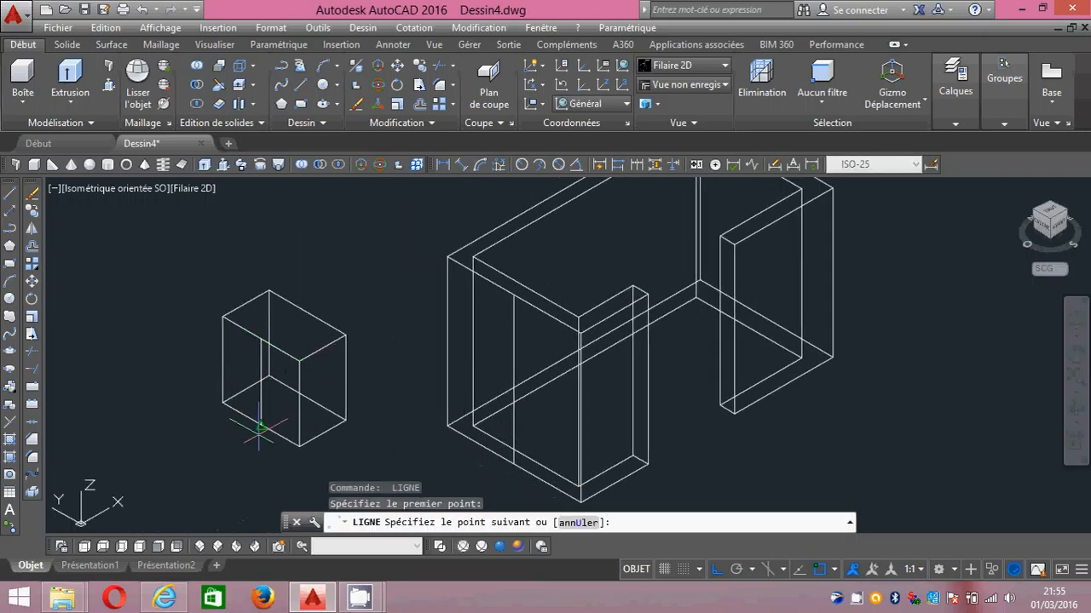
pyautogui.click(260, 426)
pyautogui.press('Return')
# - Move the box and its guide line from that line's midpoint to the wall guide line's midpoint, and delete both guide lines
pyautogui.click(335, 294)
pyautogui.click(210, 332)
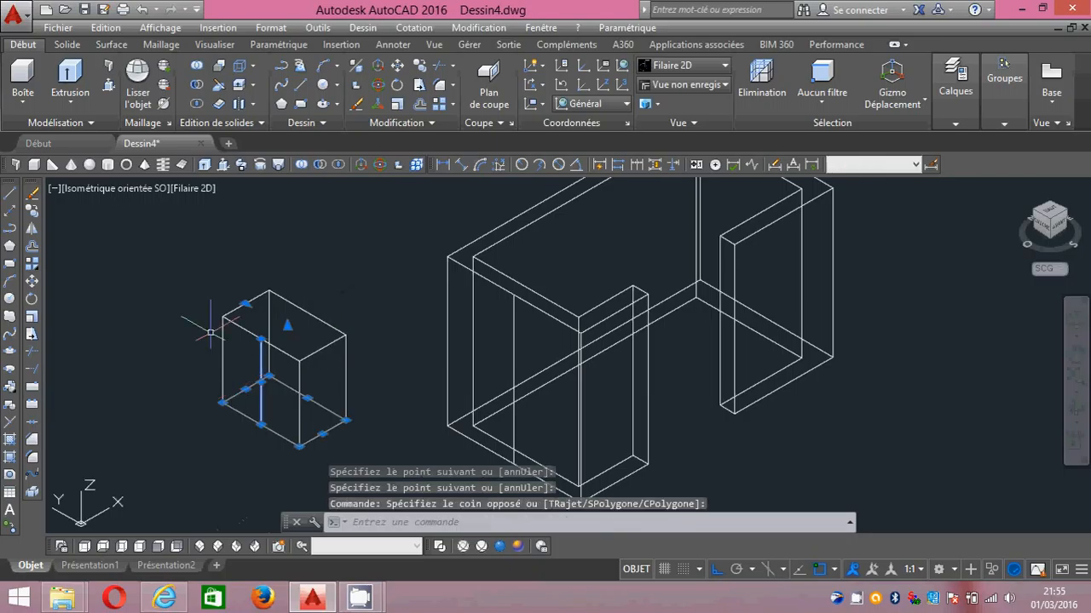
pyautogui.click(32, 281)
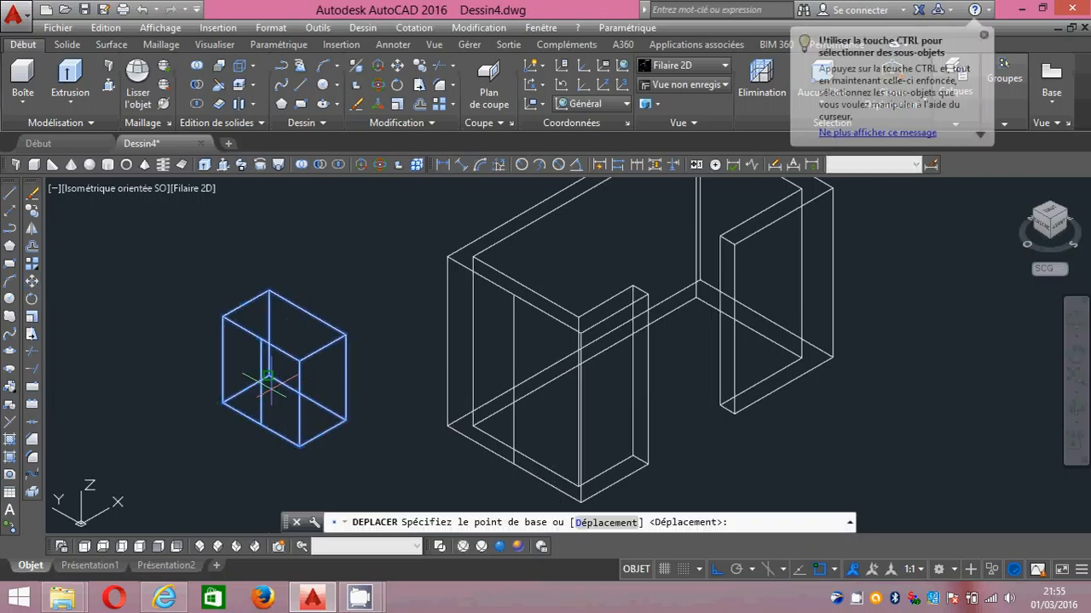
pyautogui.click(267, 380)
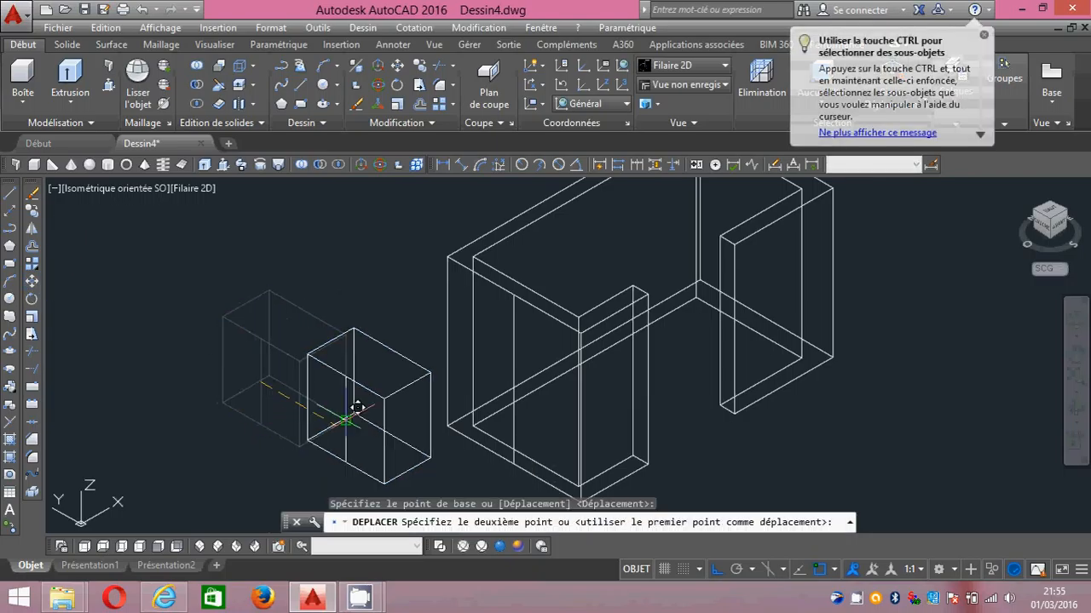
pyautogui.click(520, 379)
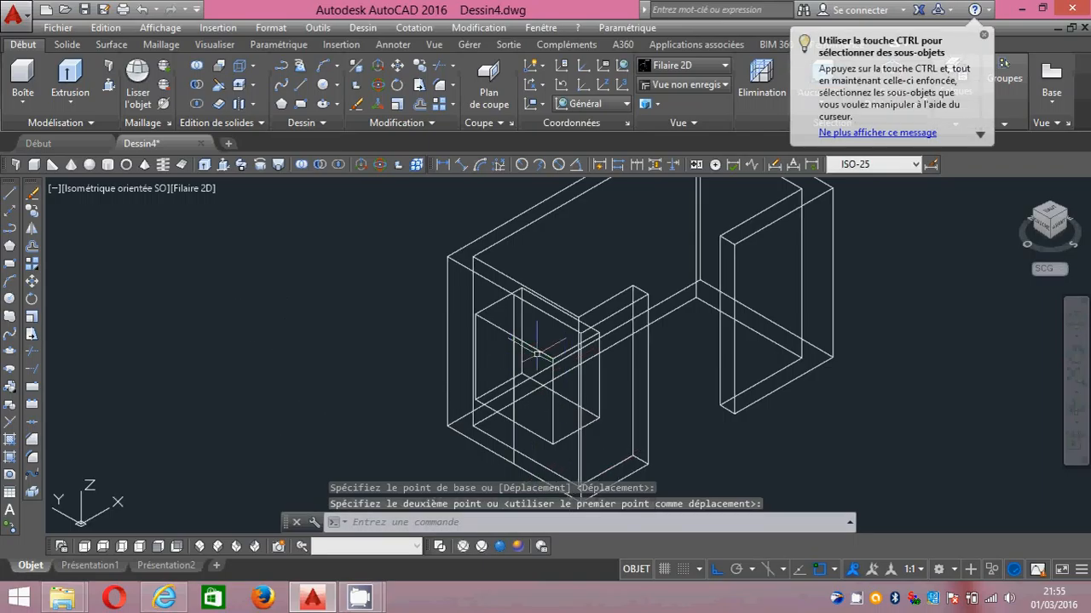
pyautogui.click(511, 362)
pyautogui.press('Delete')
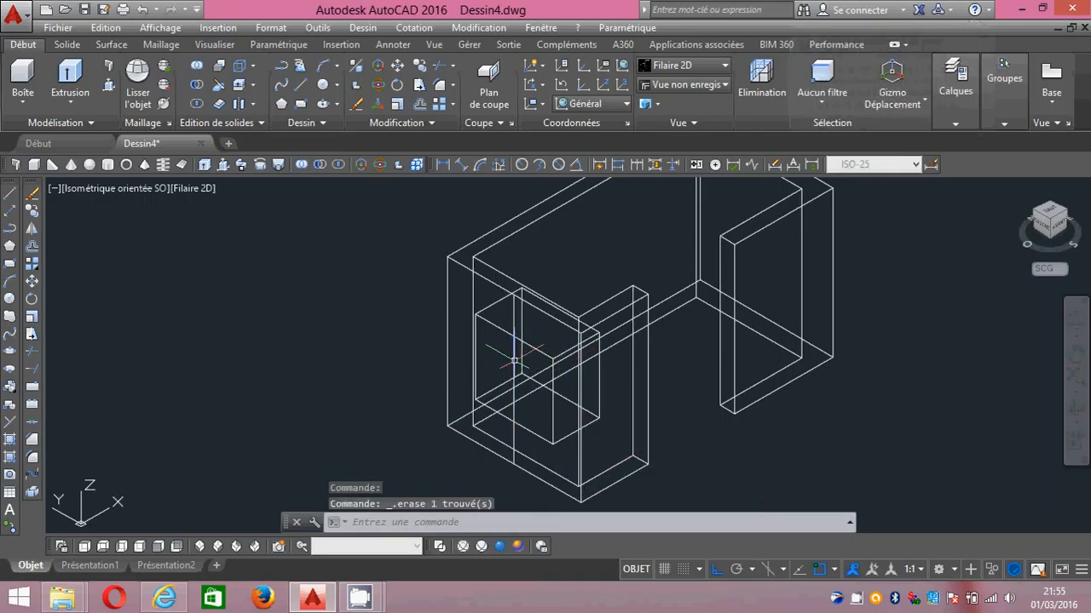
# - Check how the box sits in the short wall in the Conceptual style, and switch back to 2D wireframe
pyautogui.click(517, 548)
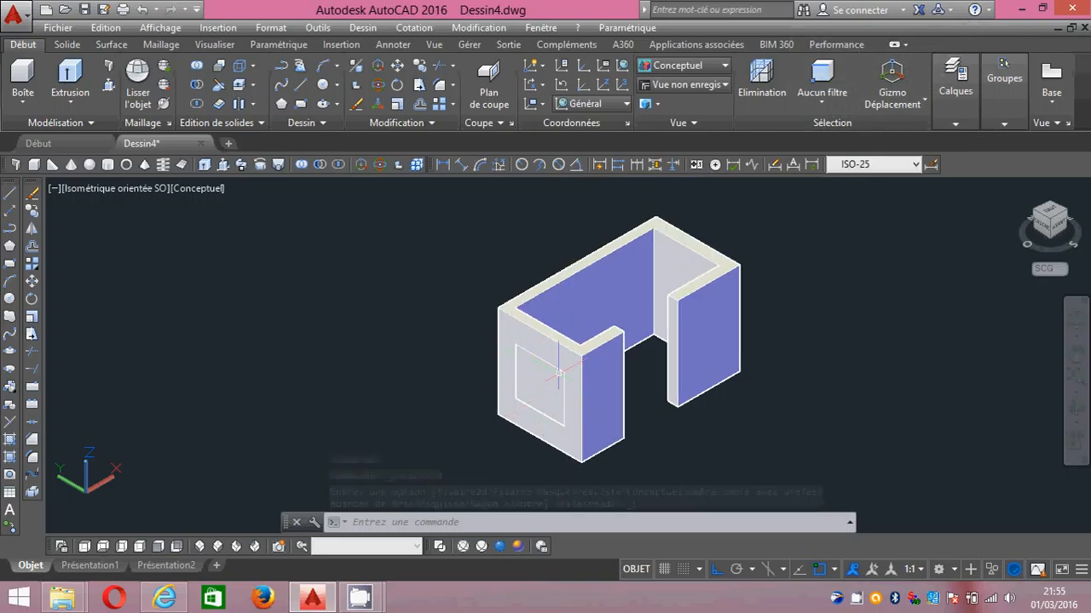
pyautogui.moveTo(560, 373); pyautogui.dragTo(496, 362, button='middle')
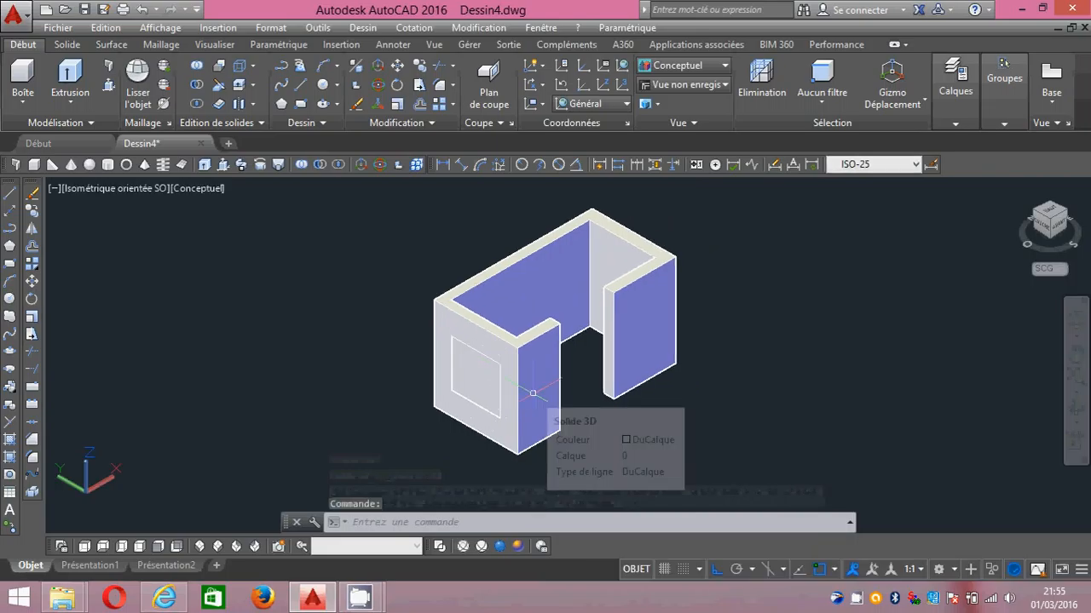
pyautogui.click(440, 546)
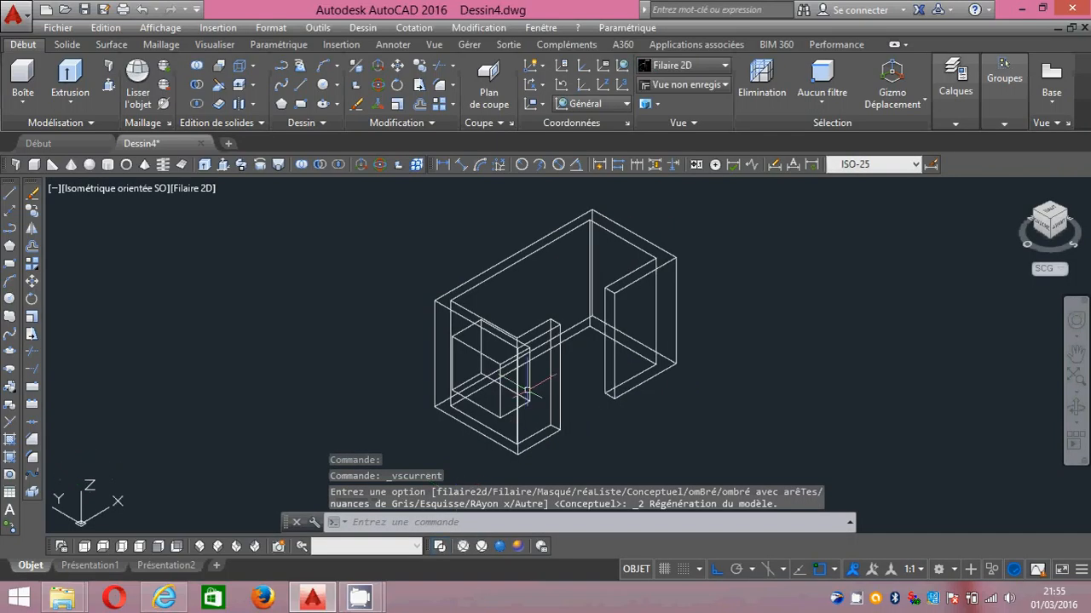
# - Subtract the box from the wall solid to cut the window opening in the short wall
pyautogui.click(323, 168)
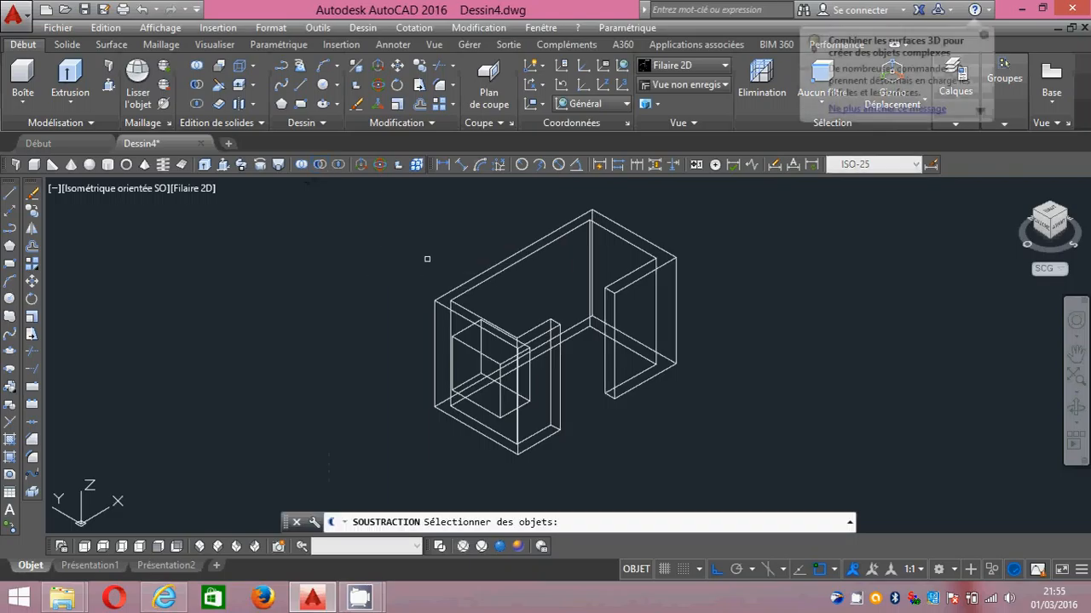
pyautogui.click(473, 276)
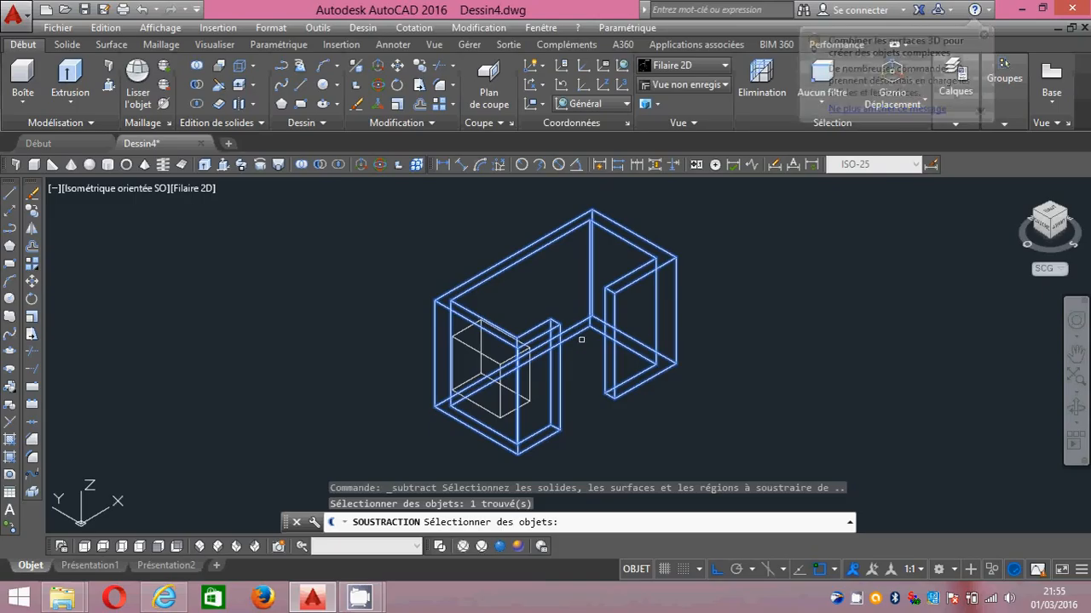
pyautogui.press('Return')
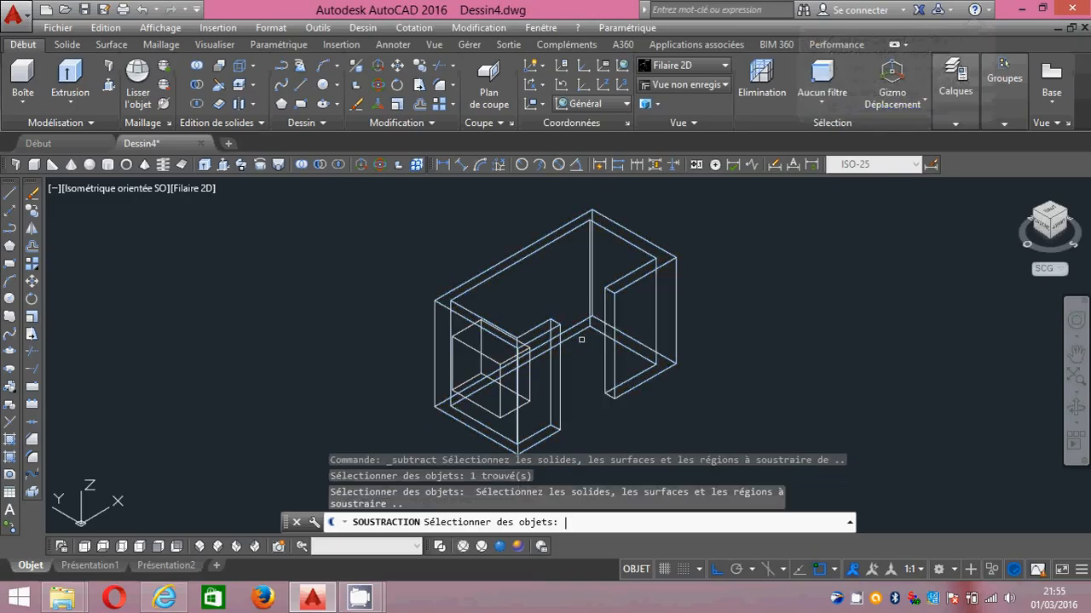
pyautogui.click(483, 354)
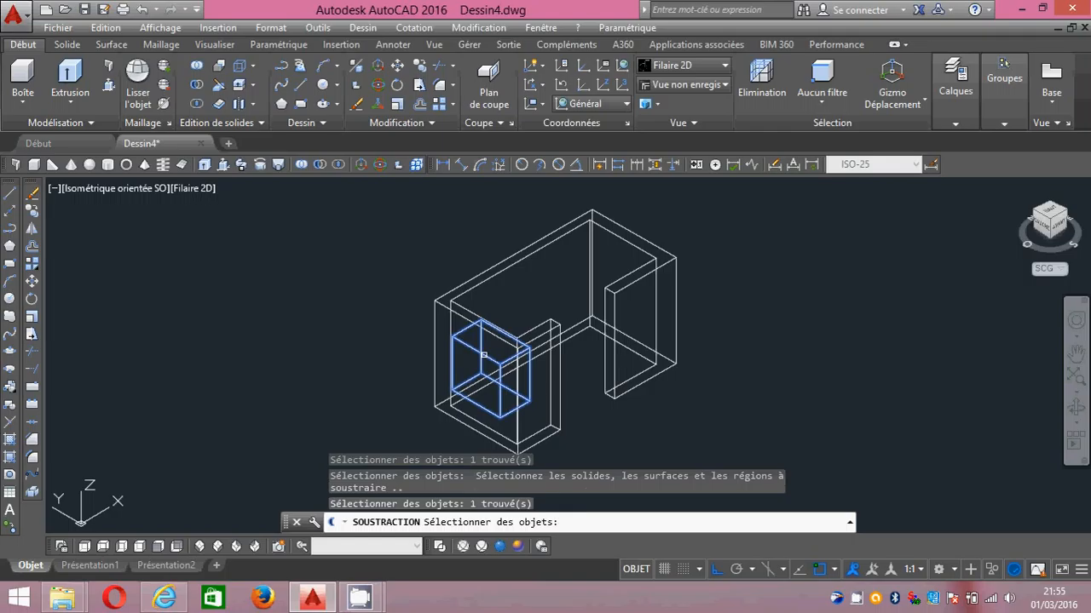
pyautogui.press('Return')
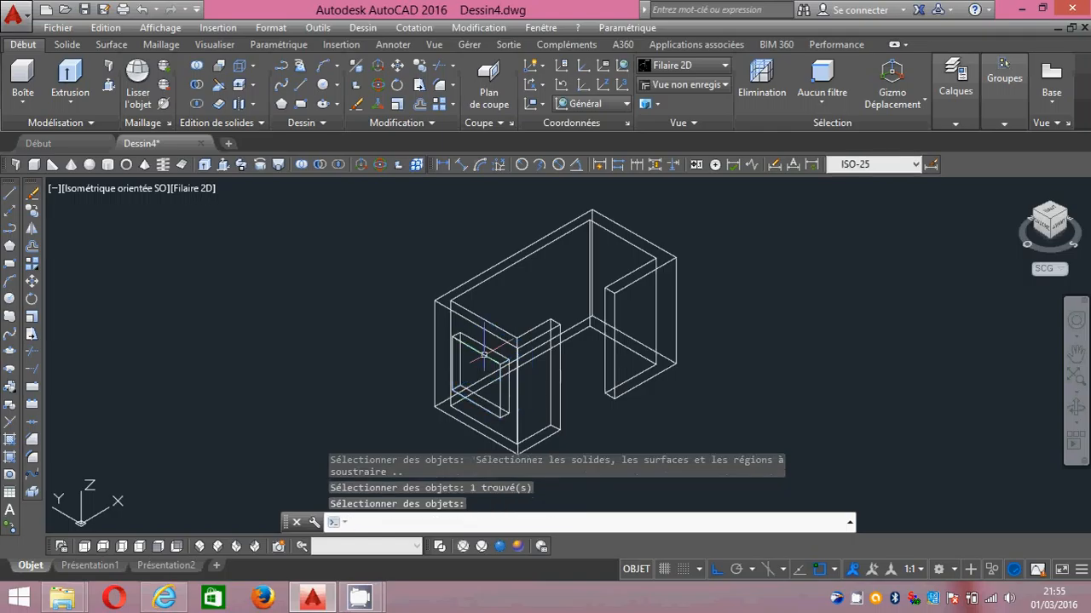
# - Display the room in the Conceptual visual style and orbit it to a lower custom view to inspect the window opening
pyautogui.click(519, 545)
pyautogui.scroll(2, 465, 417)
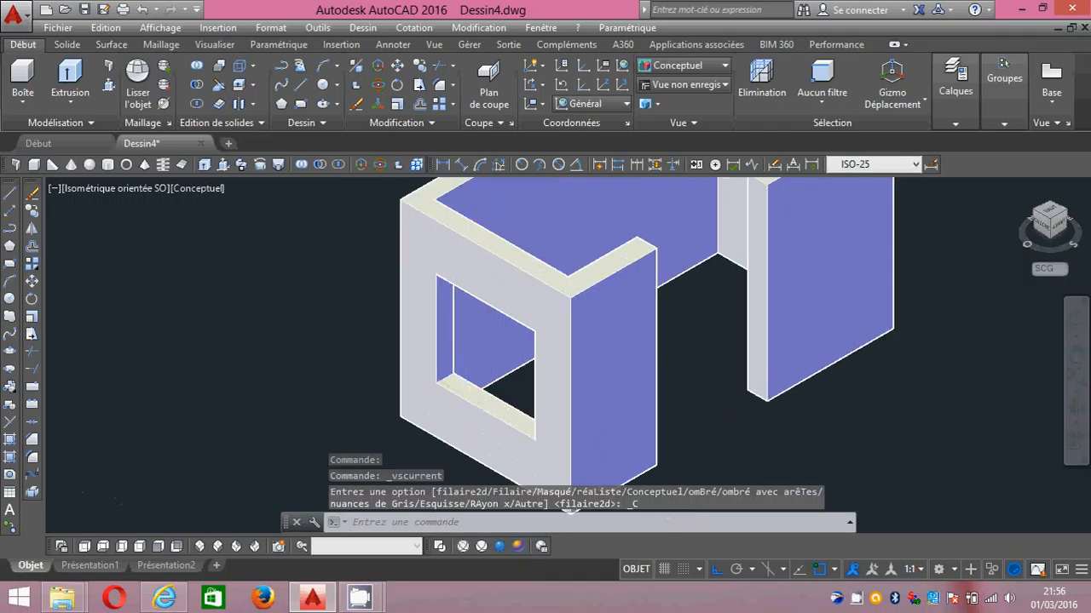
pyautogui.scroll(-3, 455, 390)
pyautogui.keyDown('shift'); pyautogui.moveTo(456, 389); pyautogui.dragTo(456, 366, button='middle'); pyautogui.keyUp('shift')
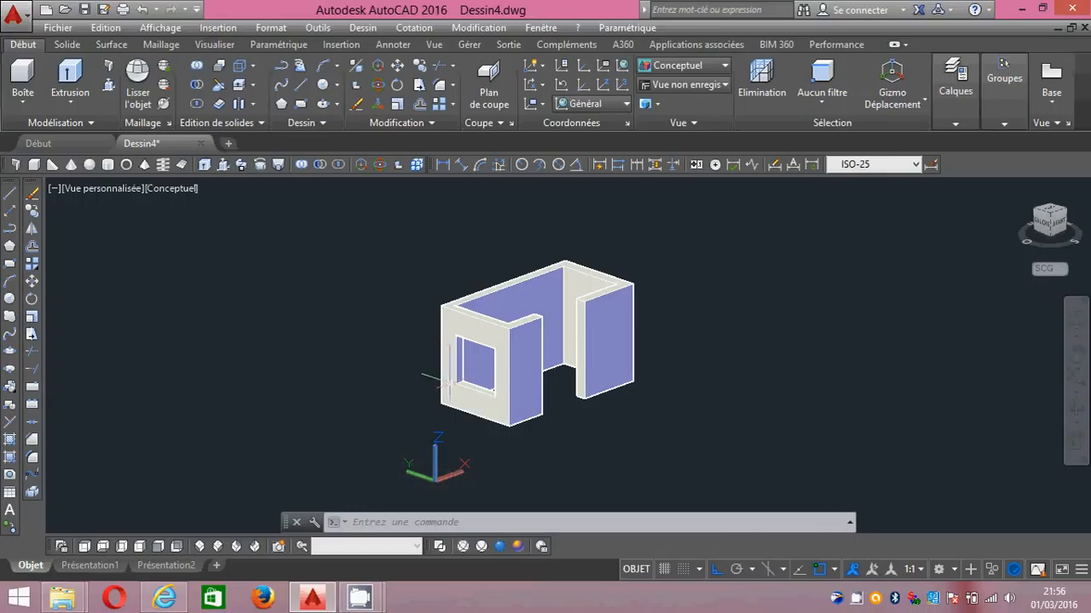
pyautogui.click(854, 599)
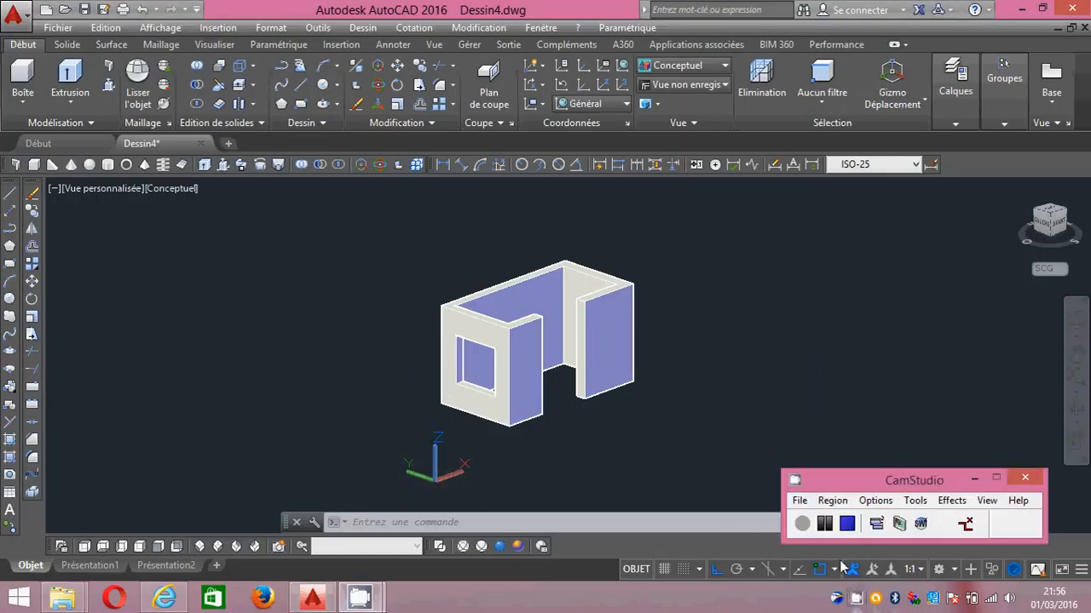